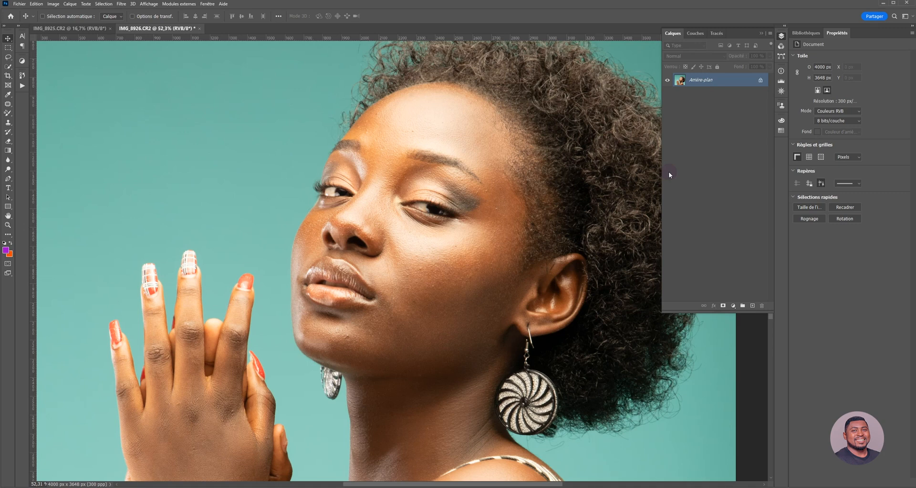
# Examine the portrait's facial skin, lips, cheeks and forehead at several magnifications to judge the retouching needed.
pyautogui.click(715, 82)
pyautogui.scroll(-4, 367, 249)
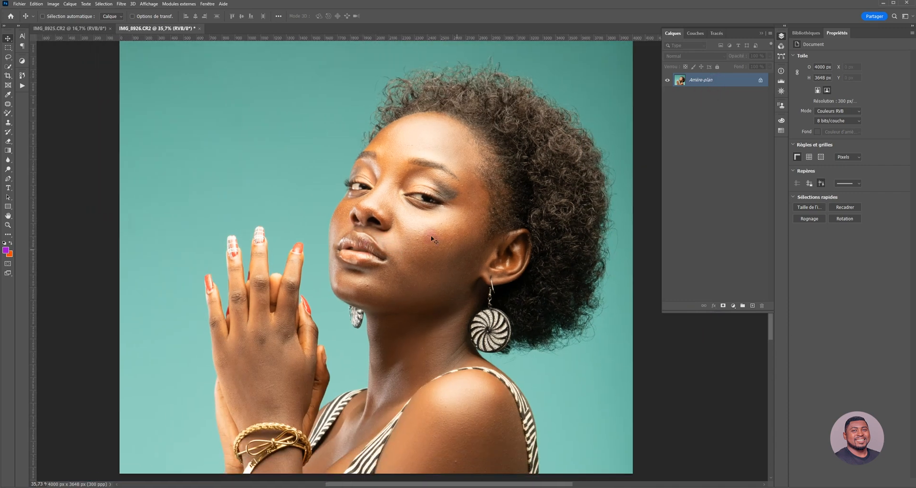
pyautogui.scroll(3, 429, 235)
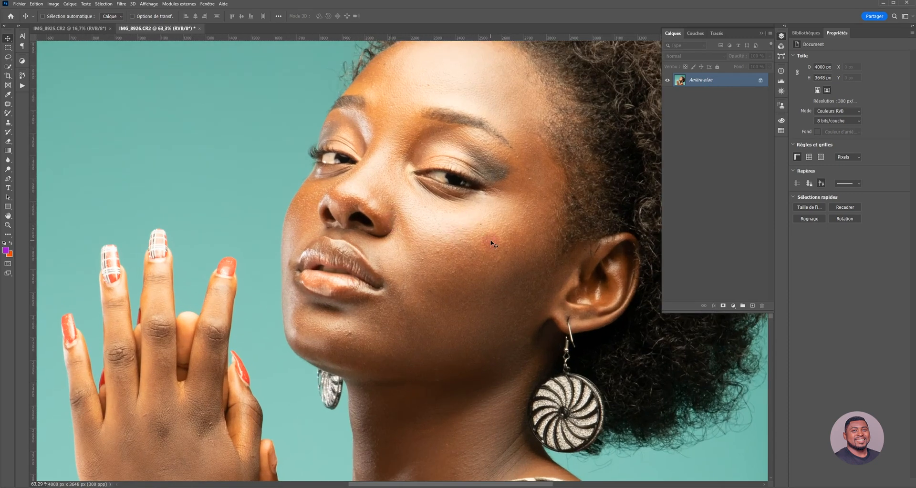
pyautogui.hscroll(-1, 344, 176)
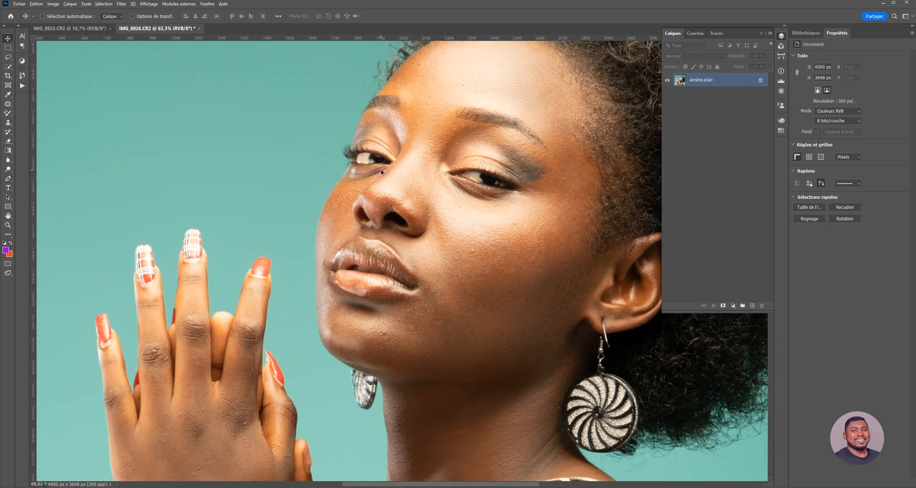
pyautogui.scroll(3, 387, 205)
pyautogui.scroll(-3, 412, 211)
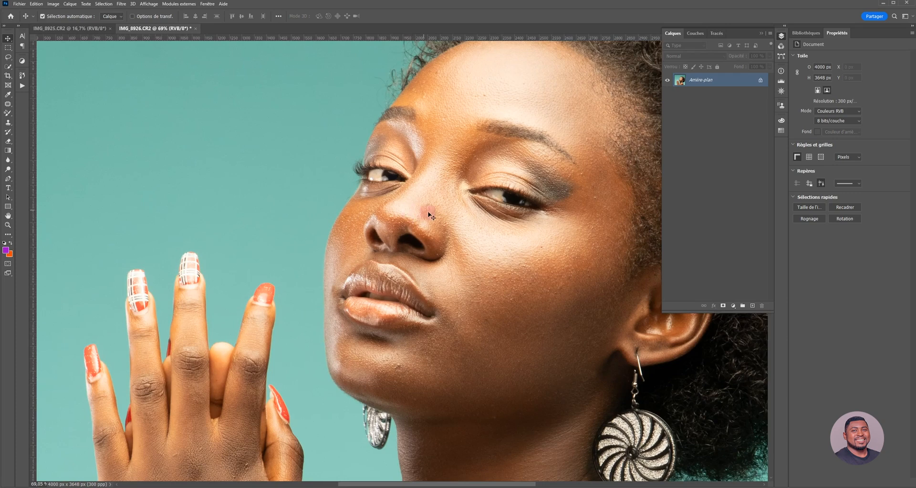
pyautogui.hscroll(1, 415, 210)
pyautogui.scroll(-2, 496, 191)
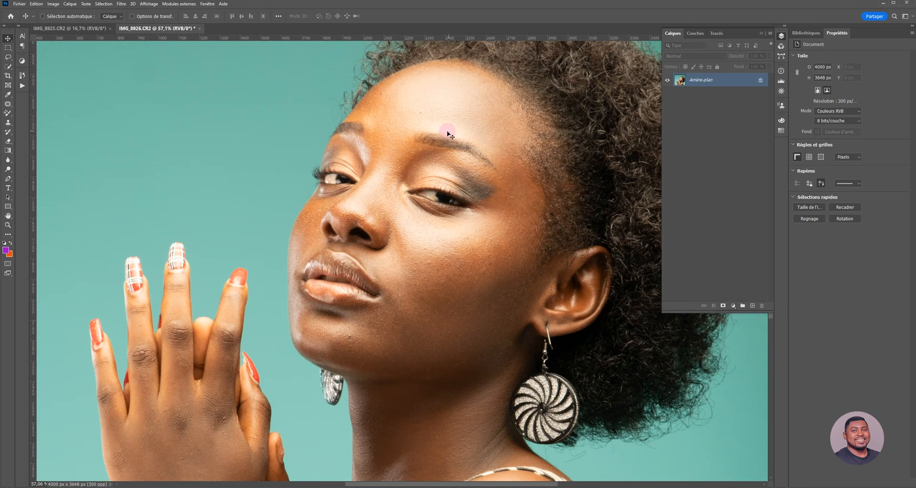
pyautogui.scroll(2, 440, 132)
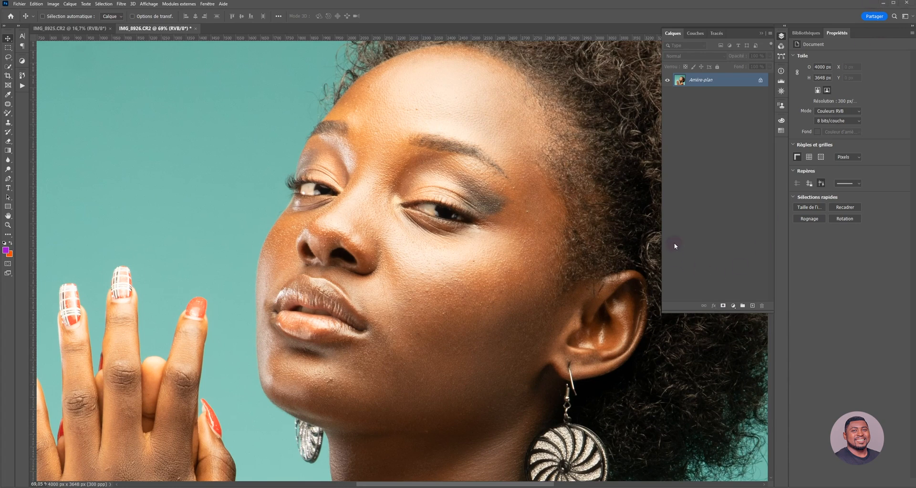
# Add a Luminosité/Contraste adjustment layer above the background, set its brightness to -47 and reduce its contrast.
pyautogui.click(733, 306)
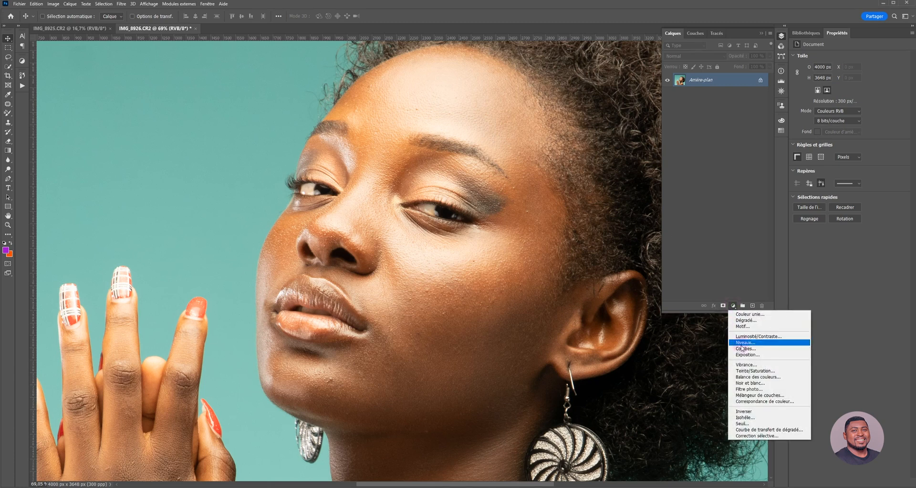
pyautogui.click(763, 337)
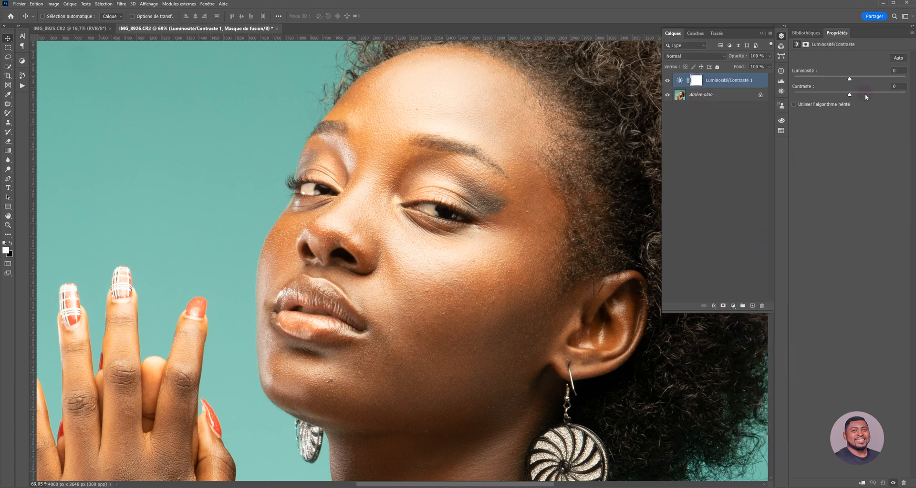
pyautogui.moveTo(849, 81); pyautogui.dragTo(839, 82)
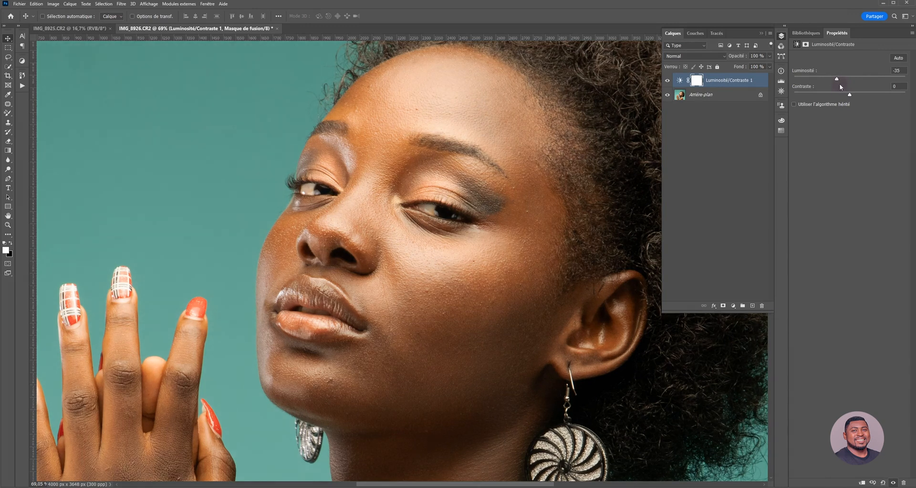
pyautogui.moveTo(836, 79); pyautogui.dragTo(833, 79)
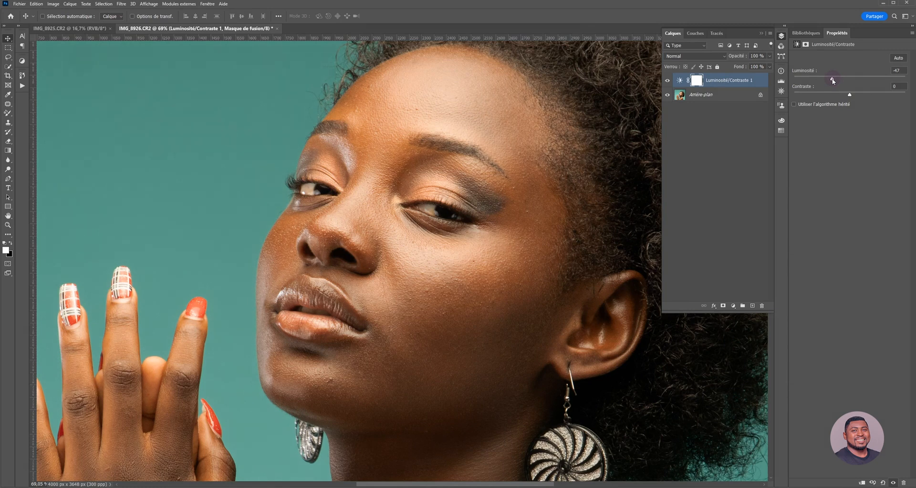
pyautogui.moveTo(849, 94); pyautogui.dragTo(848, 95)
pyautogui.moveTo(842, 94); pyautogui.dragTo(838, 94)
# Merge the Luminosité/Contraste 1 adjustment layer with the Arrière-plan layer.
pyautogui.keyDown('shift'); pyautogui.click(724, 98); pyautogui.keyUp('shift')
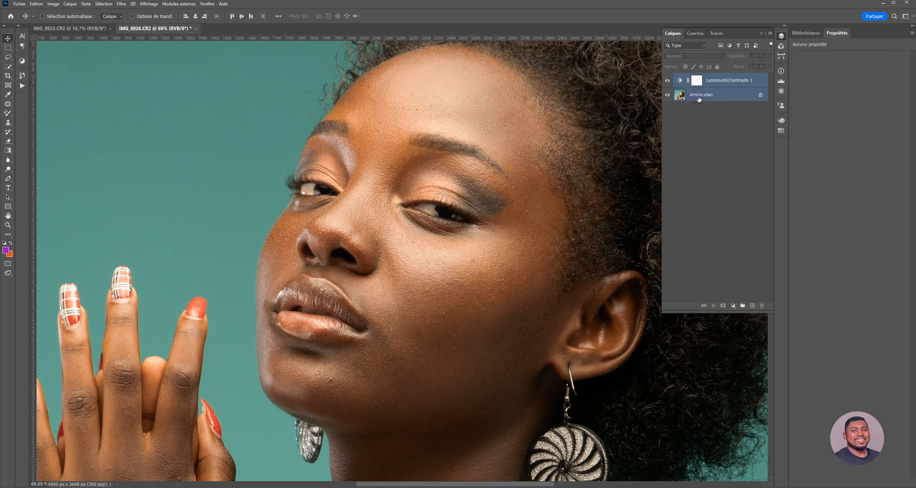
pyautogui.scroll(-2, 499, 232)
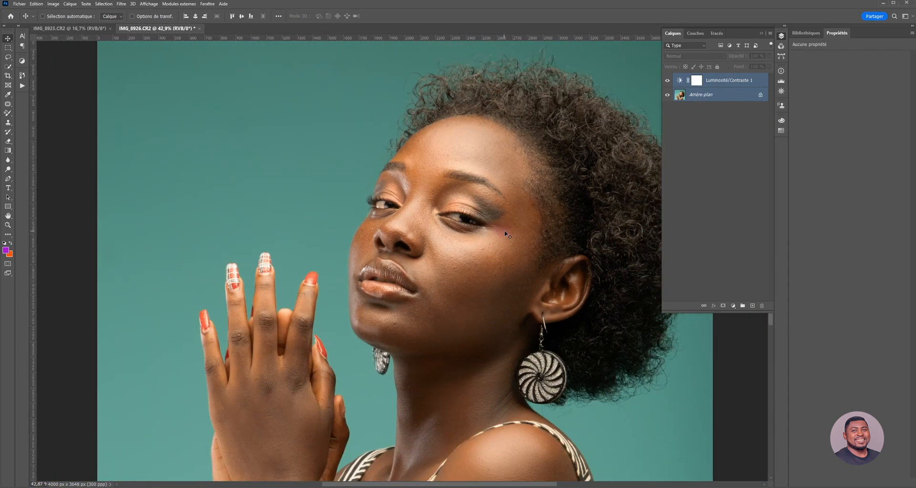
pyautogui.scroll(-1, 507, 234)
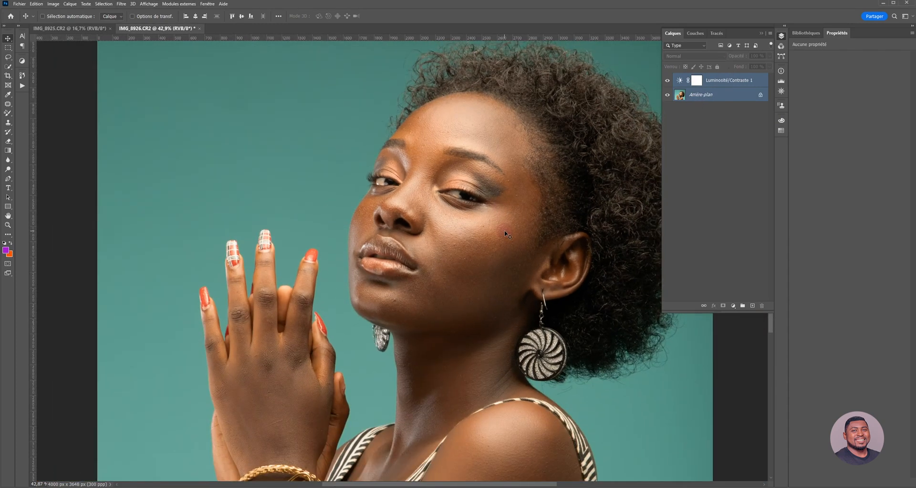
pyautogui.rightClick(710, 103)
pyautogui.click(743, 161)
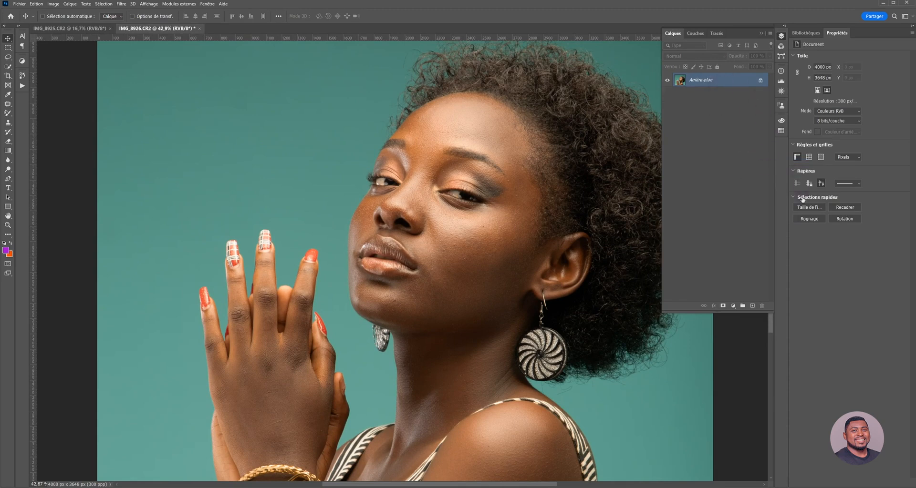
# Check the darkened skin on the face up close and duplicate the Arrière-plan layer.
pyautogui.hscroll(3, 474, 226)
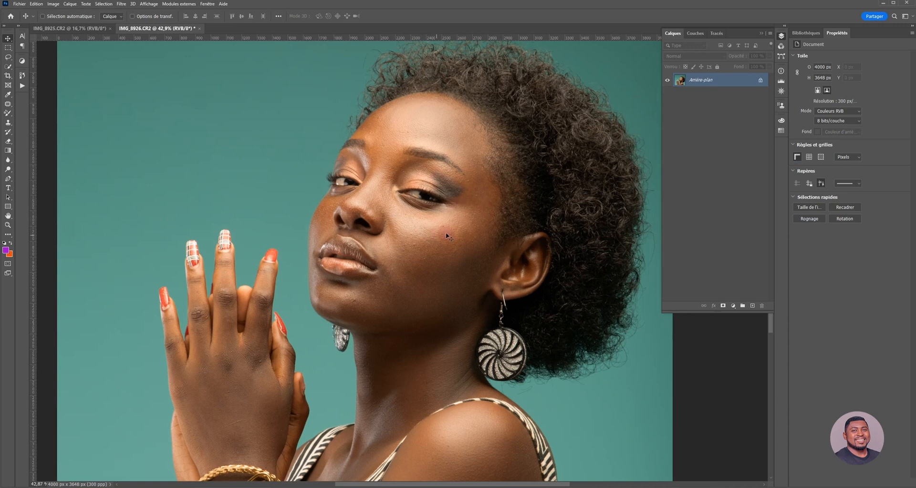
pyautogui.scroll(3, 452, 227)
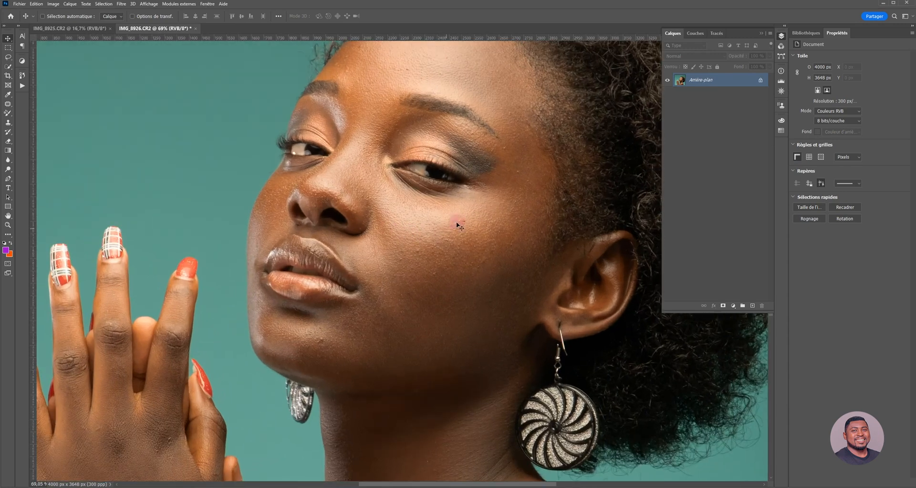
pyautogui.scroll(2, 457, 233)
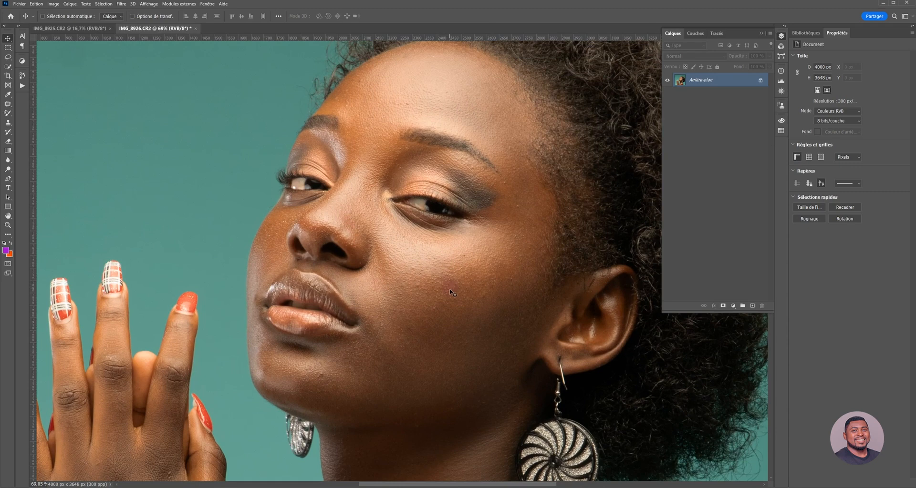
pyautogui.hscroll(3, 450, 291)
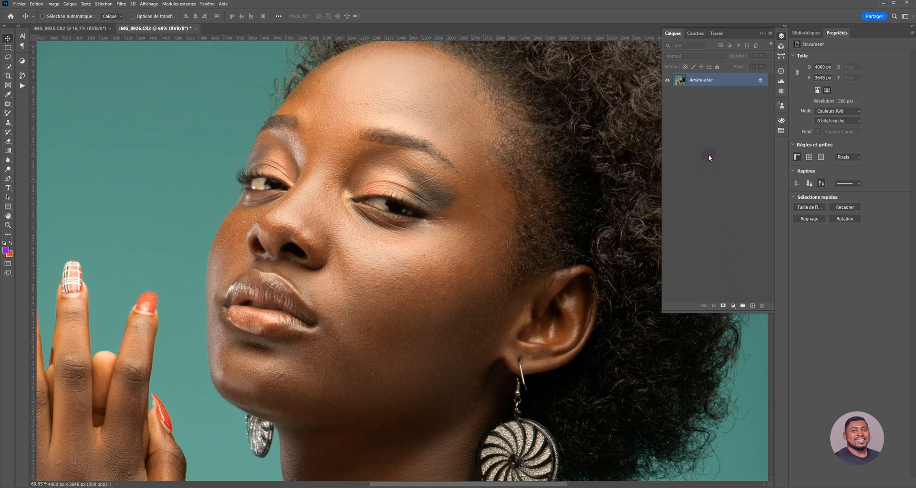
pyautogui.moveTo(729, 85); pyautogui.dragTo(752, 306)
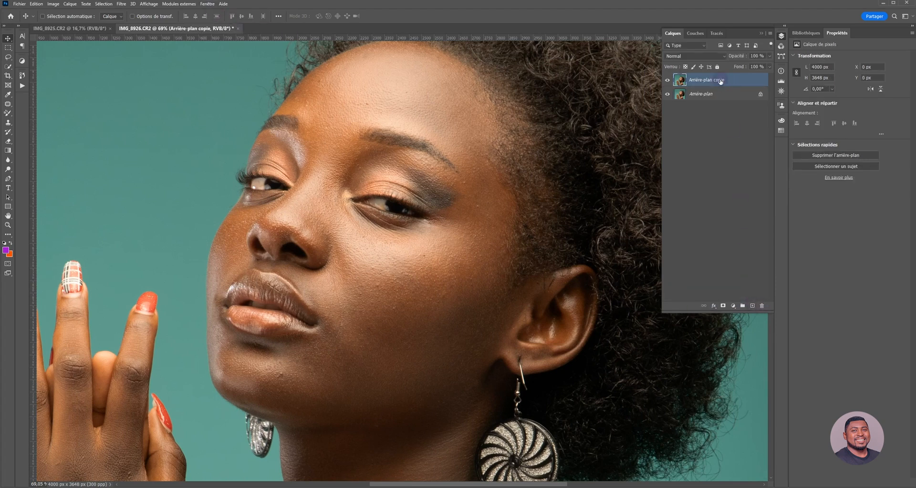
# Set the Arrière-plan copie layer's blend mode to Lumière vive and invert its colours.
pyautogui.click(723, 57)
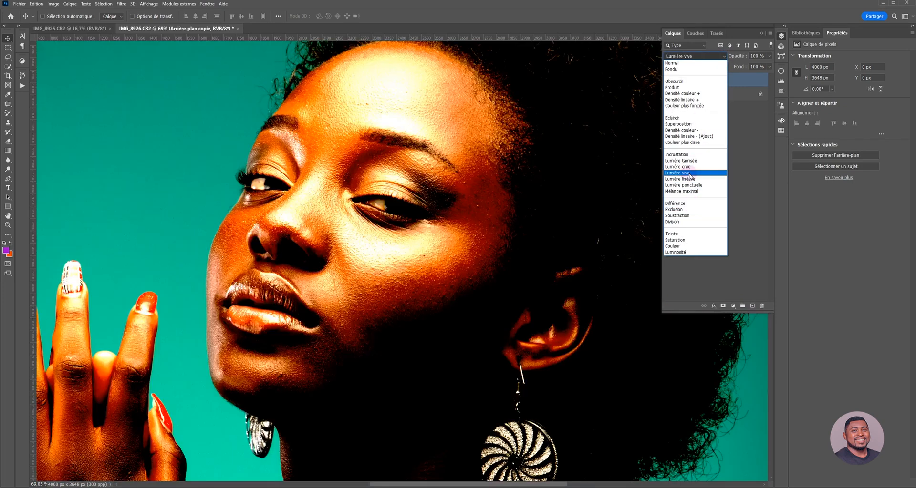
pyautogui.click(690, 173)
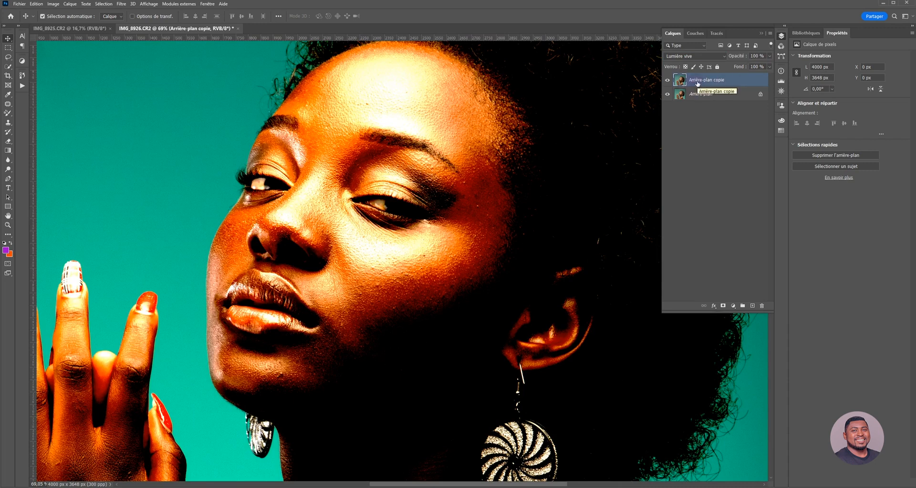
pyautogui.hotkey('ctrl', 'i')
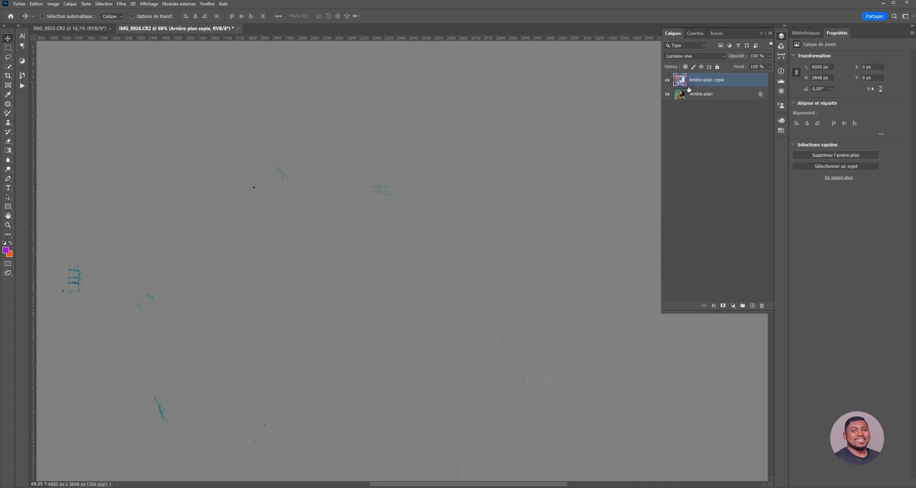
# Temporarily preview the inverted copy in Normal blend mode and return it to Lumière vive.
pyautogui.scroll(-3, 447, 233)
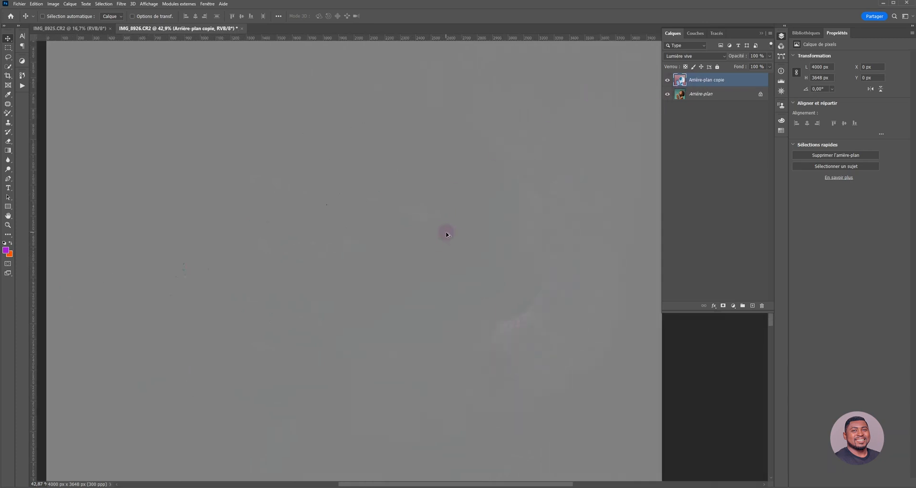
pyautogui.hscroll(-2, 478, 229)
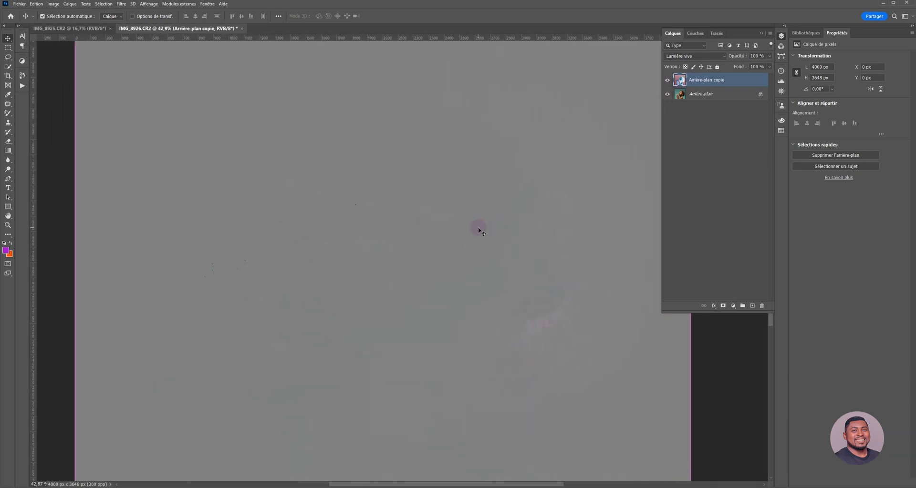
pyautogui.click(692, 56)
pyautogui.click(689, 63)
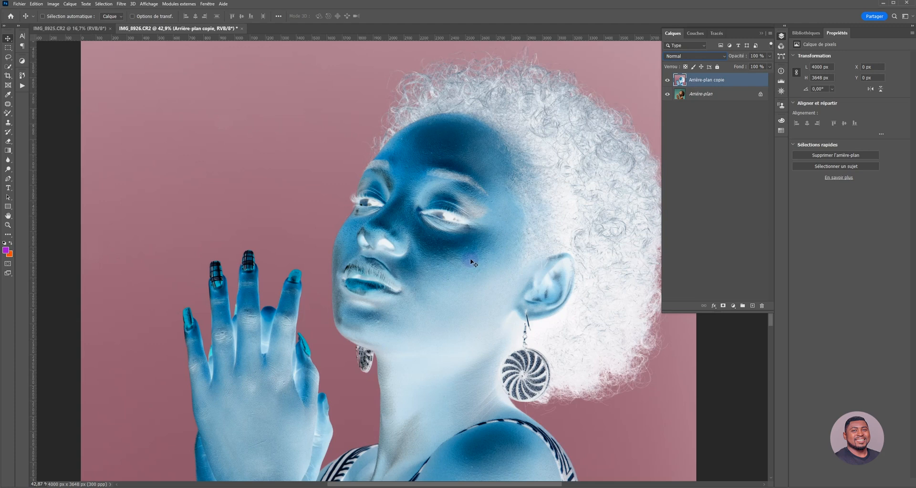
pyautogui.click(525, 238)
pyautogui.click(684, 56)
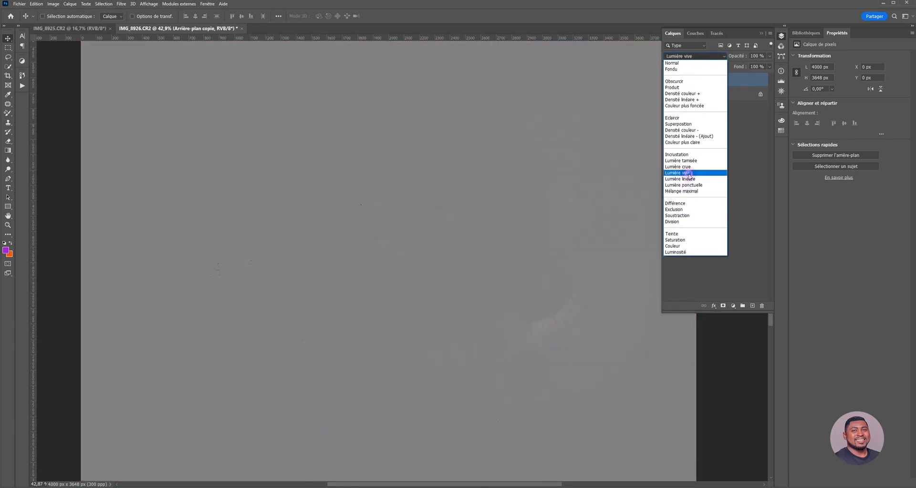
pyautogui.click(689, 174)
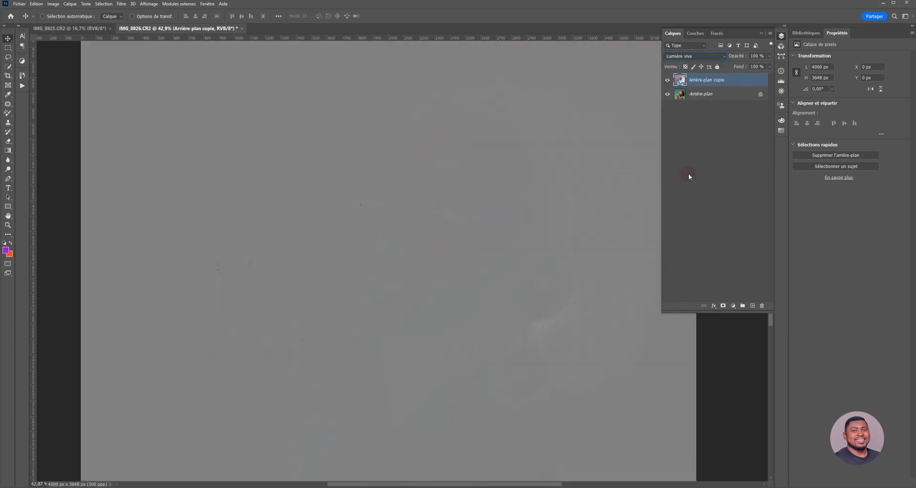
# Apply a Passe-haut filter with a radius of 22,2 pixels to the Arrière-plan copie layer.
pyautogui.click(122, 4)
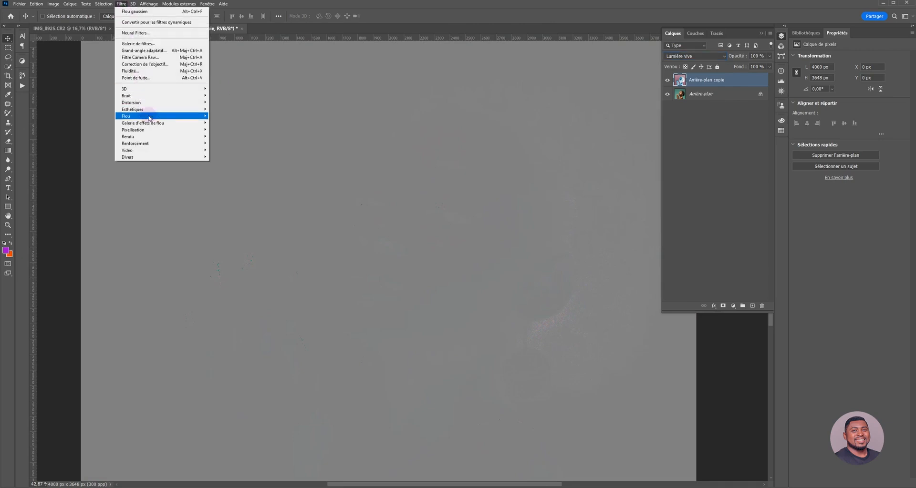
pyautogui.moveTo(157, 158)
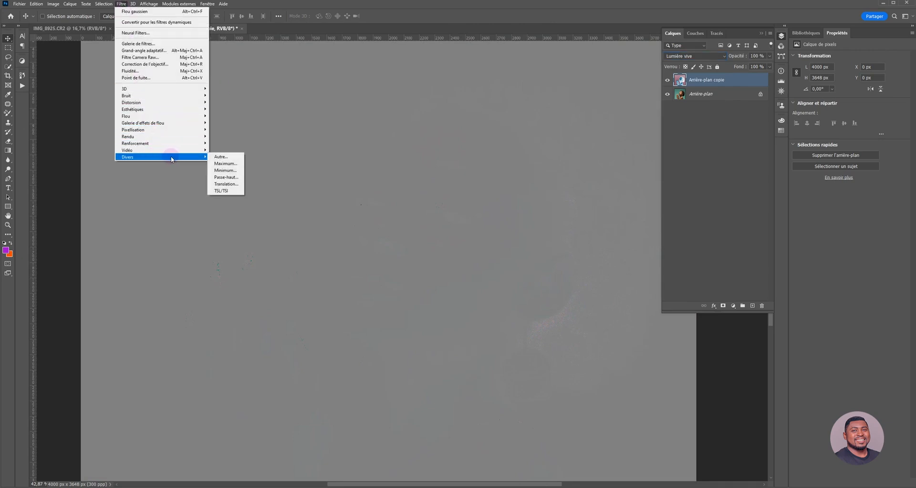
pyautogui.click(237, 178)
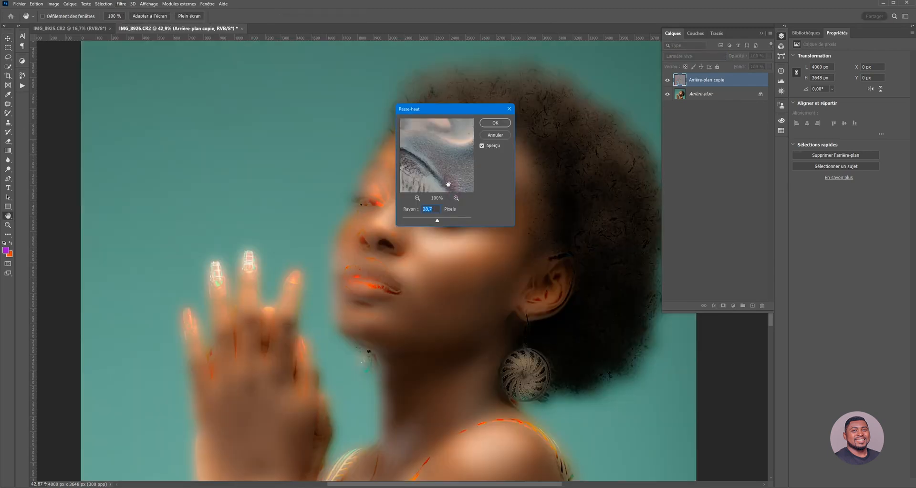
pyautogui.moveTo(440, 110); pyautogui.dragTo(586, 123)
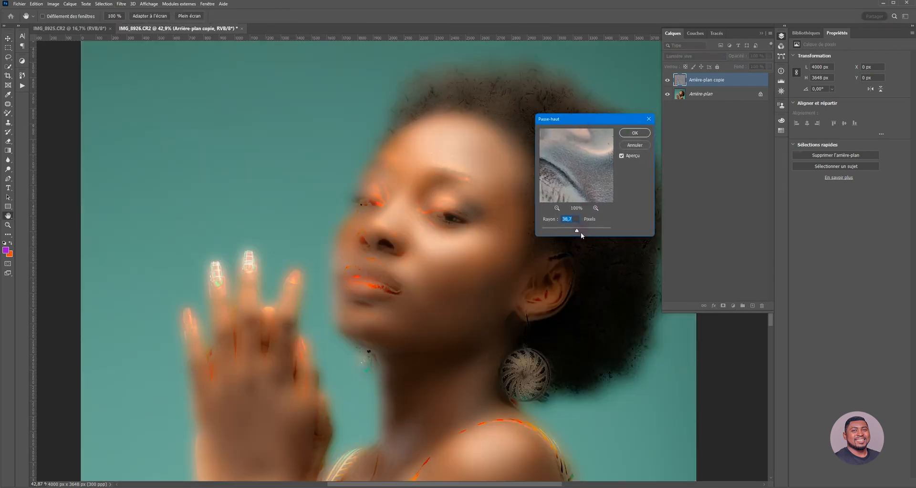
pyautogui.moveTo(579, 232); pyautogui.dragTo(573, 232)
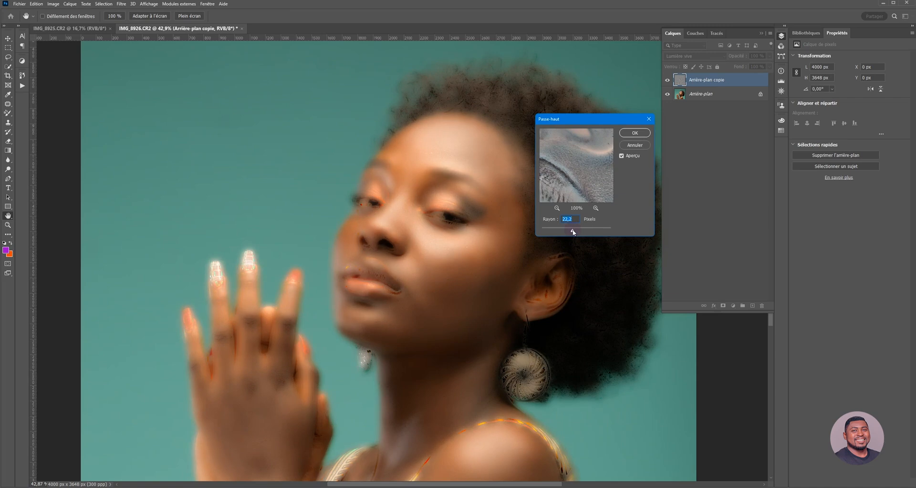
pyautogui.click(632, 134)
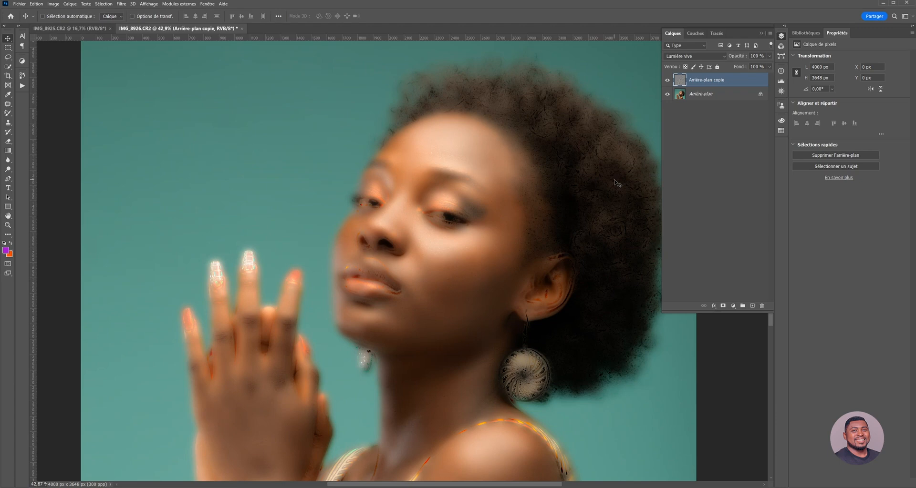
# Apply a Flou gaussien filter to the Arrière-plan copie layer, adjusting the radius until the skin looks smooth but retains fine texture.
pyautogui.click(122, 4)
pyautogui.moveTo(150, 105)
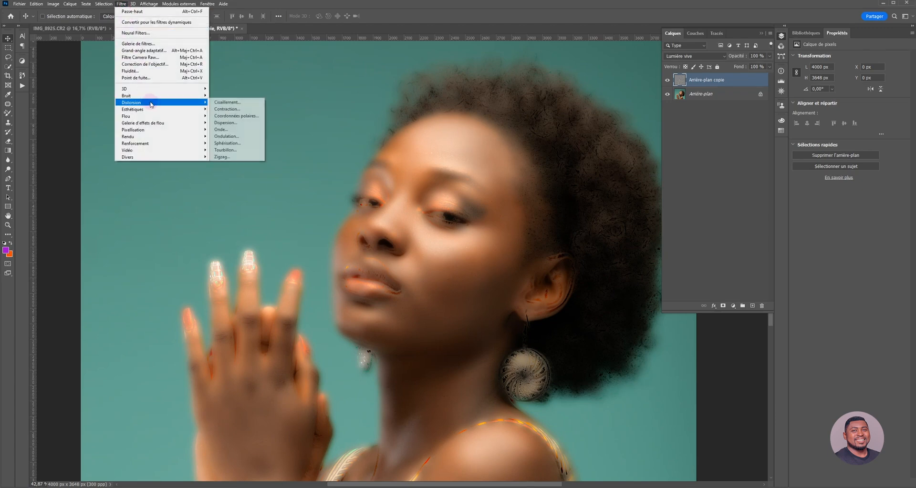
pyautogui.moveTo(190, 115)
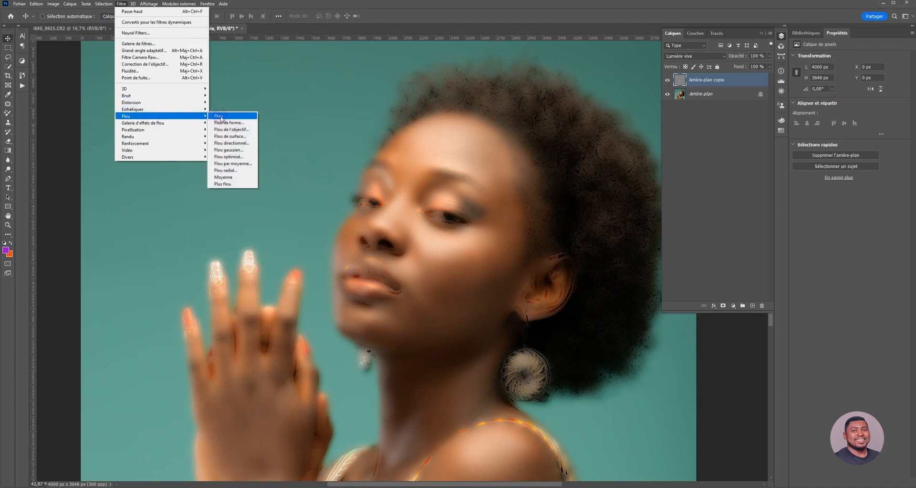
pyautogui.click(229, 150)
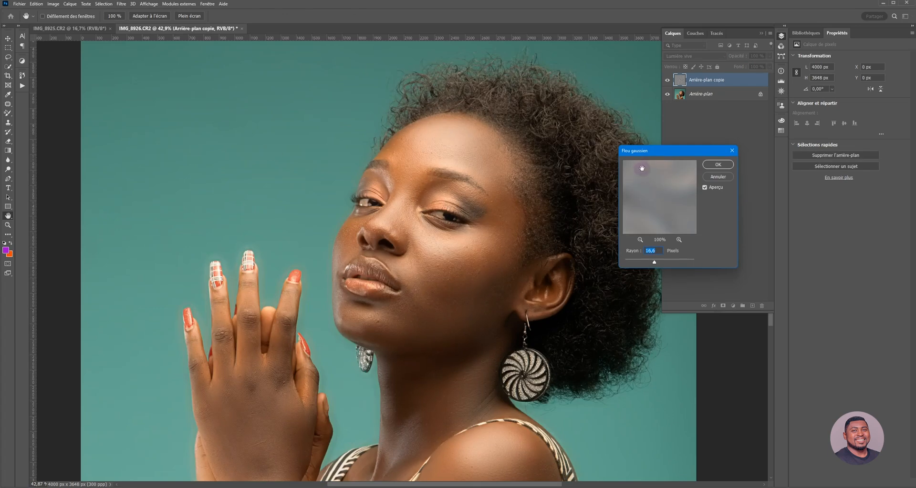
pyautogui.moveTo(656, 155); pyautogui.dragTo(583, 99)
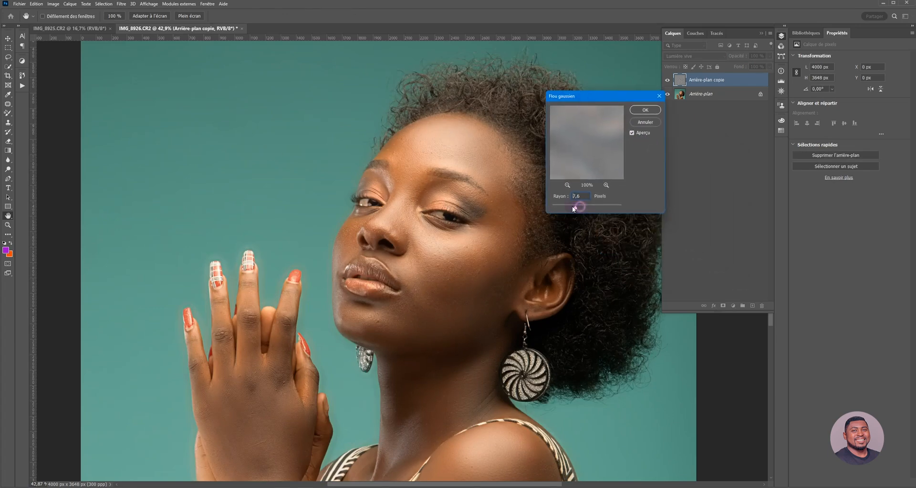
pyautogui.moveTo(572, 207); pyautogui.dragTo(550, 211)
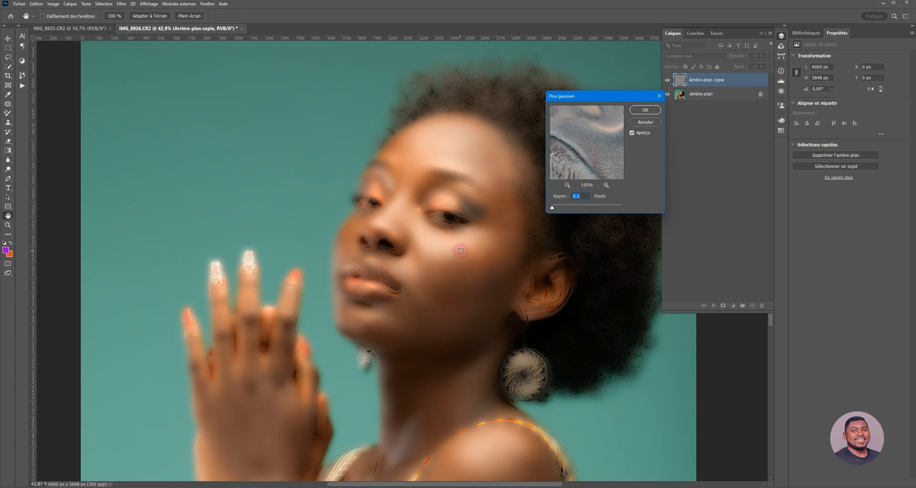
pyautogui.moveTo(552, 209); pyautogui.dragTo(577, 209)
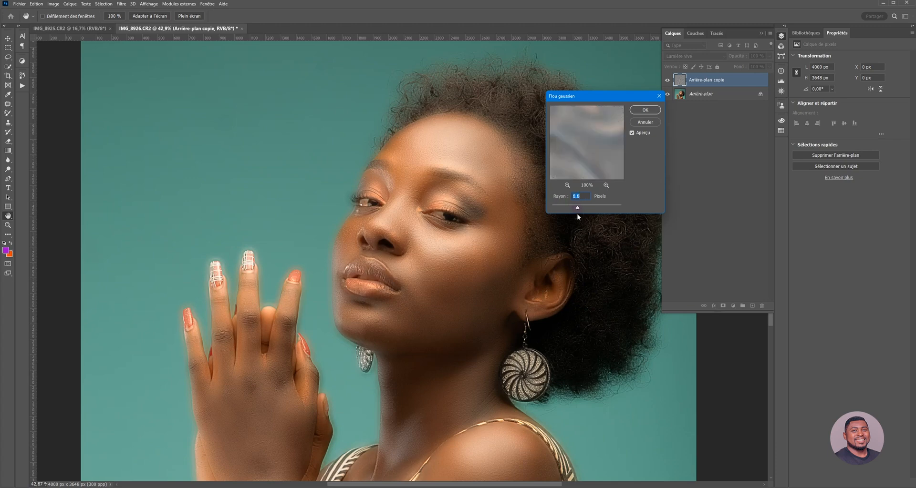
pyautogui.moveTo(579, 211); pyautogui.dragTo(582, 209)
pyautogui.moveTo(574, 209); pyautogui.dragTo(574, 209)
pyautogui.click(645, 110)
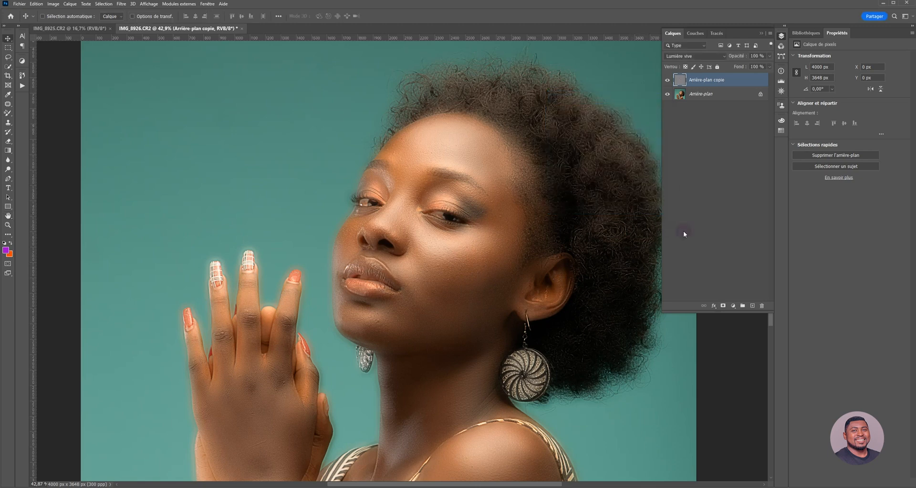
# Add a layer mask to Arrière-plan copie, invert it to black, and compare the portrait with the layer hidden and shown.
pyautogui.click(723, 306)
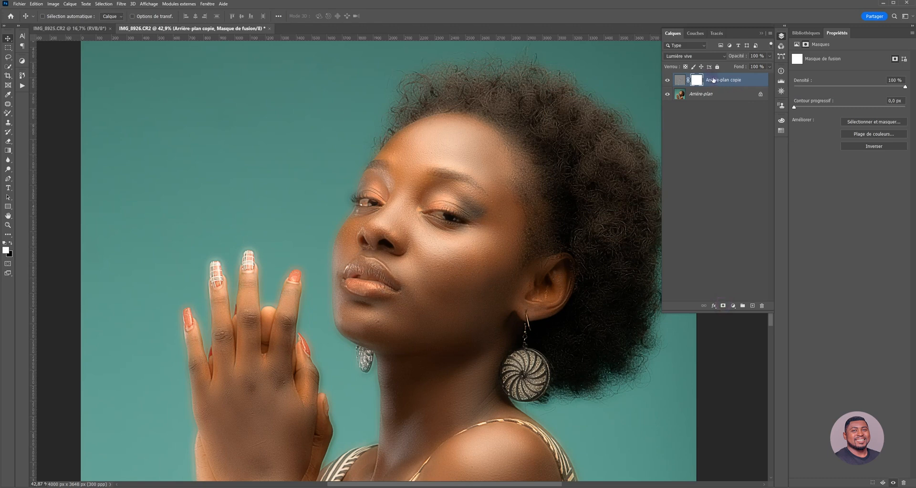
pyautogui.scroll(3, 541, 263)
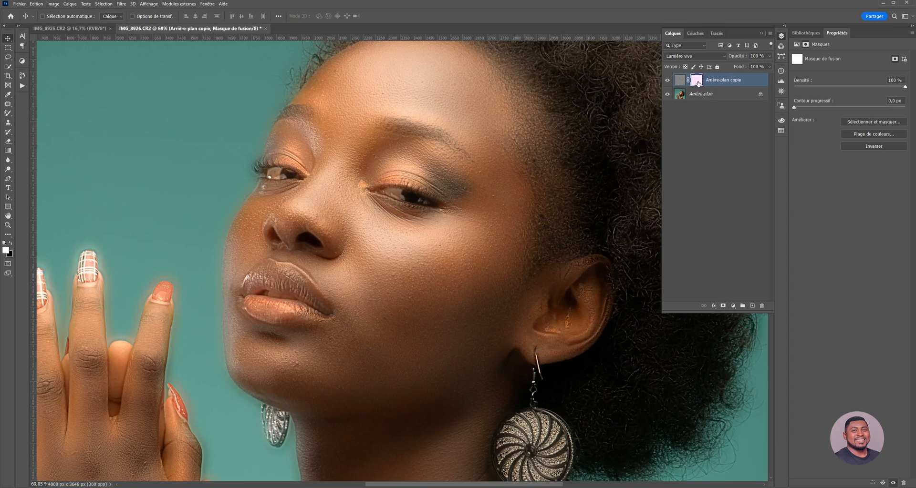
pyautogui.hotkey('ctrl', 'i')
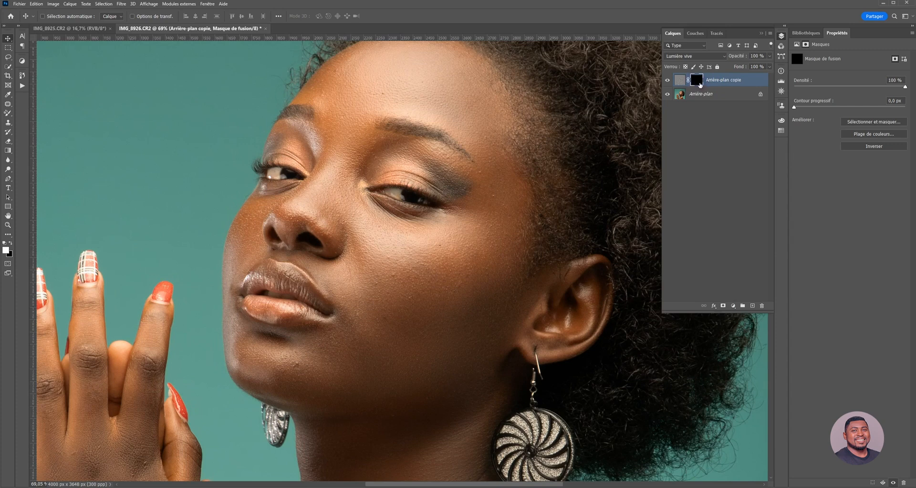
pyautogui.hscroll(2, 441, 242)
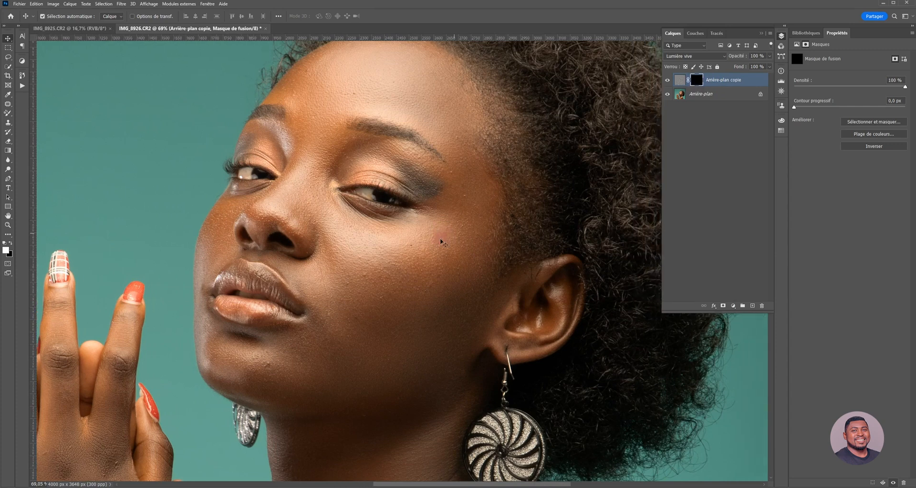
pyautogui.click(667, 83)
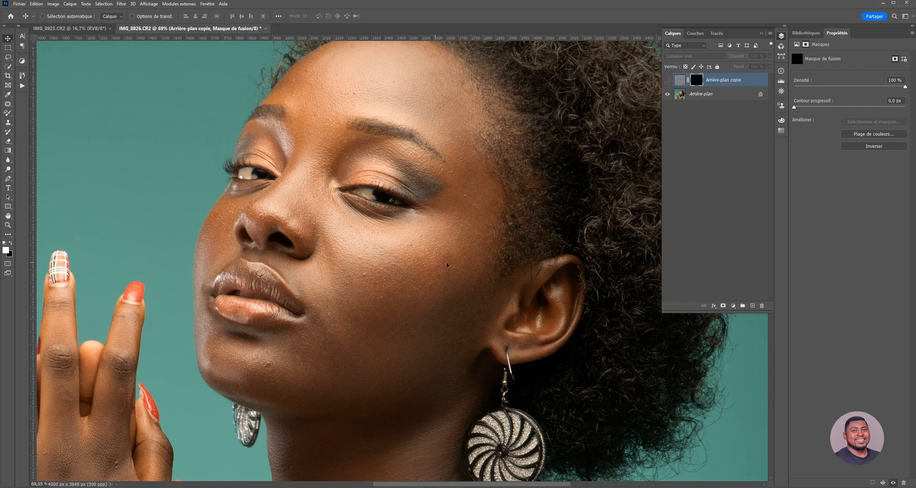
pyautogui.click(667, 80)
# Paint white on the mask over the cheek with a 281 px Pinceau and compare the layer on and off.
pyautogui.click(14, 114)
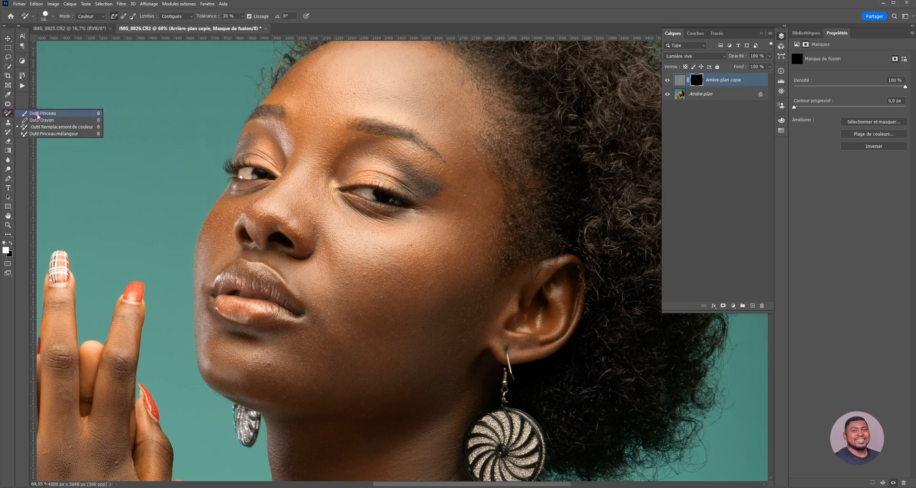
pyautogui.click(35, 113)
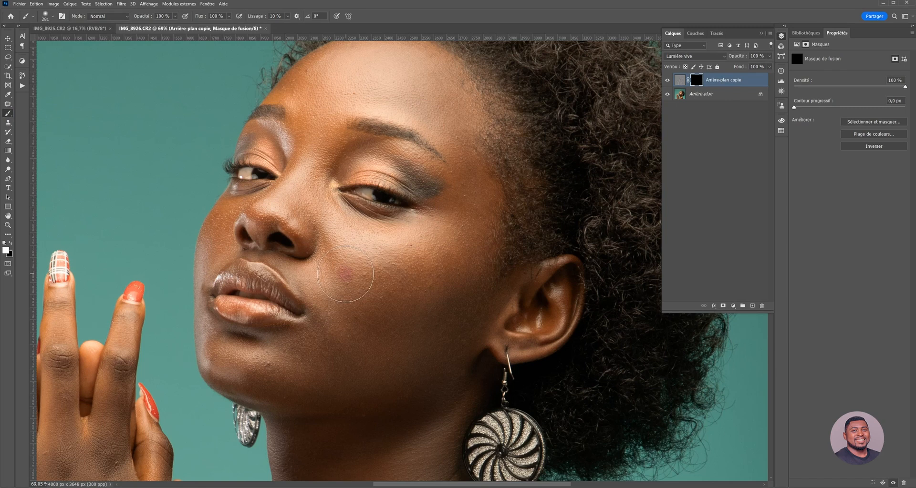
pyautogui.press('d')
pyautogui.scroll(-1, 453, 227)
pyautogui.hscroll(-1, 452, 230)
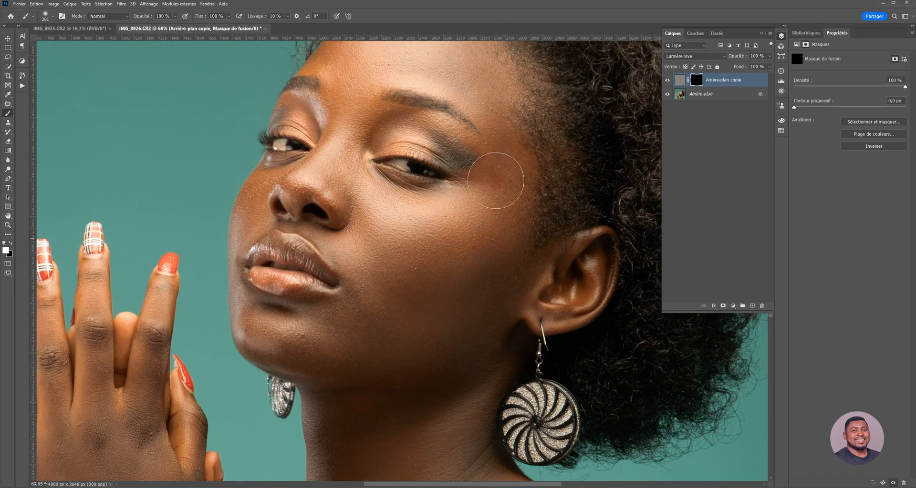
pyautogui.click(376, 217)
pyautogui.click(667, 81)
pyautogui.click(668, 83)
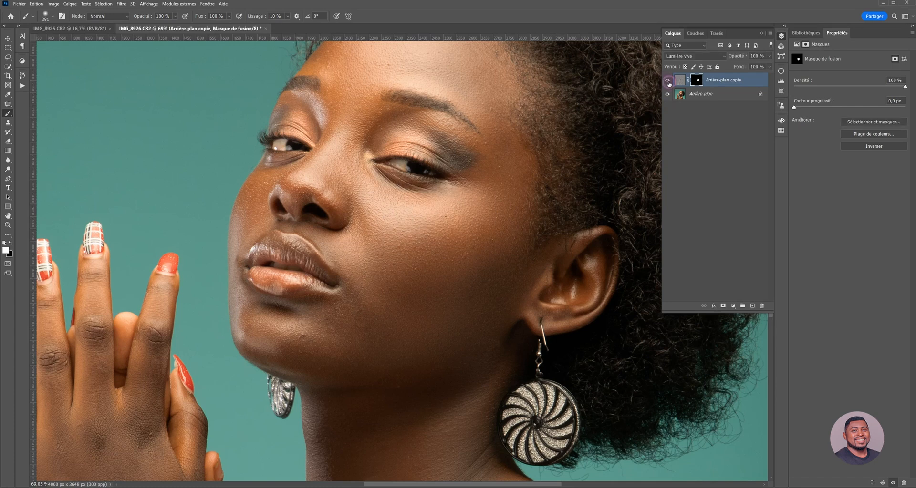
pyautogui.click(669, 82)
pyautogui.click(669, 83)
# Reveal the smoothing on the forehead and temple, reduce the brush to 97 px, and paint around the brows, eyes and nose bridge.
pyautogui.scroll(2, 472, 243)
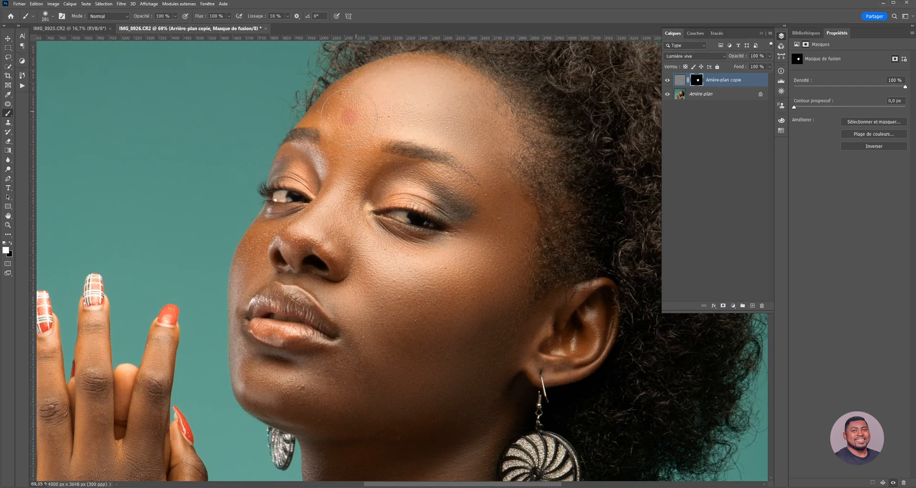
pyautogui.moveTo(511, 170)
pyautogui.mouseDown()
pyautogui.moveTo(526, 210)
pyautogui.moveTo(519, 263)
pyautogui.mouseUp()
pyautogui.rightClick(467, 125)
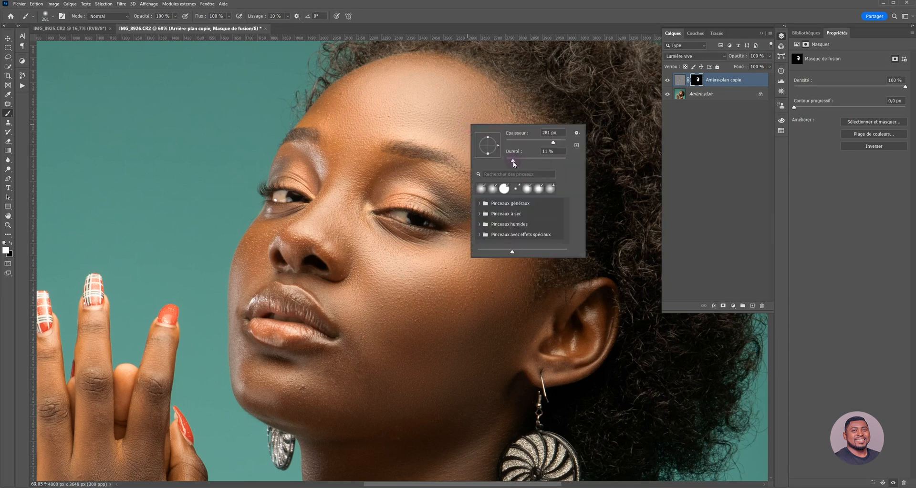
pyautogui.moveTo(514, 162); pyautogui.dragTo(516, 161)
pyautogui.moveTo(538, 146); pyautogui.dragTo(535, 145)
pyautogui.moveTo(317, 182)
pyautogui.mouseDown()
pyautogui.moveTo(292, 166)
pyautogui.moveTo(298, 155)
pyautogui.moveTo(280, 168)
pyautogui.moveTo(299, 150)
pyautogui.moveTo(322, 177)
pyautogui.mouseUp()
pyautogui.moveTo(331, 141)
pyautogui.mouseDown()
pyautogui.moveTo(332, 161)
pyautogui.moveTo(327, 120)
pyautogui.moveTo(306, 121)
pyautogui.moveTo(339, 119)
pyautogui.moveTo(345, 174)
pyautogui.moveTo(399, 163)
pyautogui.moveTo(388, 190)
pyautogui.moveTo(426, 176)
pyautogui.moveTo(415, 190)
pyautogui.moveTo(440, 197)
pyautogui.mouseUp()
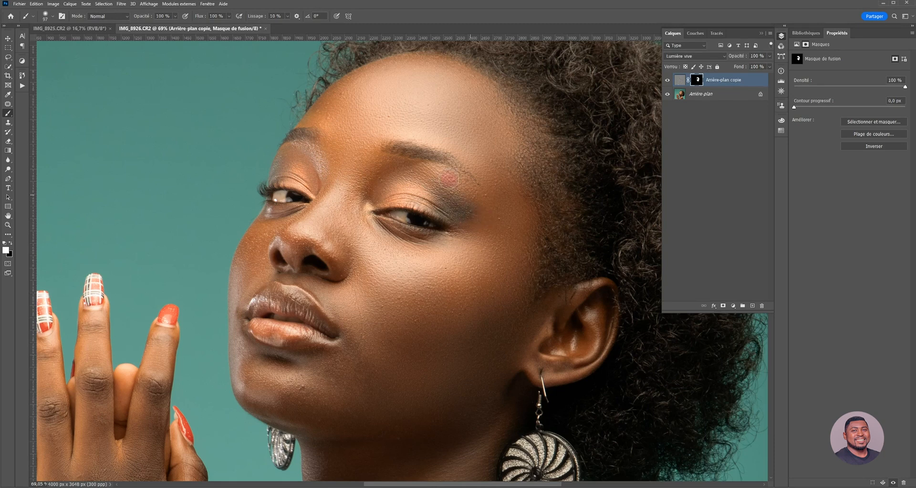
pyautogui.moveTo(366, 157)
pyautogui.mouseDown()
pyautogui.moveTo(355, 192)
pyautogui.moveTo(365, 230)
pyautogui.moveTo(448, 241)
pyautogui.moveTo(376, 254)
pyautogui.moveTo(463, 262)
pyautogui.moveTo(477, 213)
pyautogui.moveTo(395, 195)
pyautogui.moveTo(312, 240)
pyautogui.moveTo(333, 208)
pyautogui.moveTo(311, 221)
pyautogui.moveTo(291, 236)
pyautogui.moveTo(293, 267)
pyautogui.moveTo(317, 233)
pyautogui.moveTo(341, 273)
pyautogui.moveTo(325, 270)
pyautogui.moveTo(362, 256)
pyautogui.moveTo(362, 306)
pyautogui.moveTo(383, 257)
pyautogui.moveTo(402, 271)
pyautogui.moveTo(401, 307)
pyautogui.moveTo(381, 316)
pyautogui.moveTo(401, 295)
pyautogui.mouseUp()
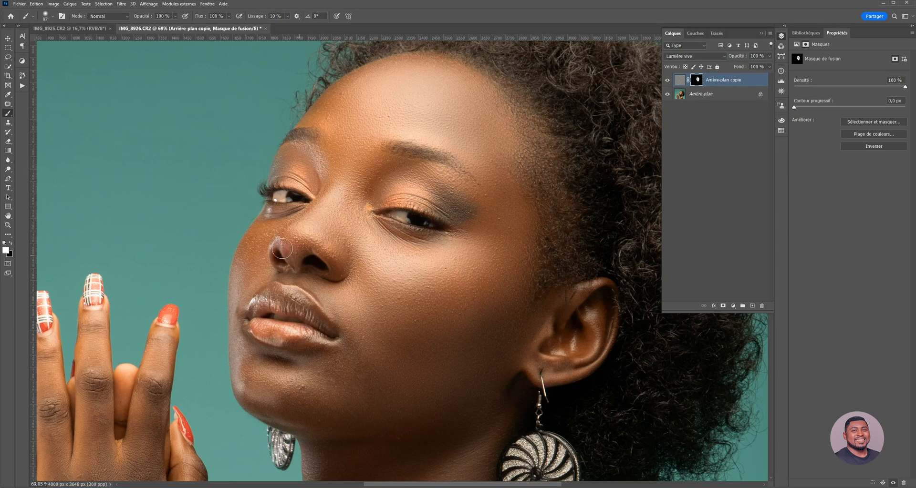
# Paint white on the mask over the side of the nose, the far cheek and the chin around the lips.
pyautogui.moveTo(277, 231); pyautogui.dragTo(270, 237)
pyautogui.scroll(-5, 259, 244)
pyautogui.moveTo(242, 189); pyautogui.dragTo(241, 230)
pyautogui.moveTo(293, 292)
pyautogui.mouseDown()
pyautogui.moveTo(278, 283)
pyautogui.moveTo(297, 255)
pyautogui.moveTo(264, 237)
pyautogui.moveTo(329, 237)
pyautogui.moveTo(293, 247)
pyautogui.moveTo(332, 258)
pyautogui.moveTo(327, 272)
pyautogui.moveTo(331, 236)
pyautogui.moveTo(283, 234)
pyautogui.moveTo(354, 225)
pyautogui.moveTo(344, 192)
pyautogui.moveTo(284, 152)
pyautogui.moveTo(286, 131)
pyautogui.mouseUp()
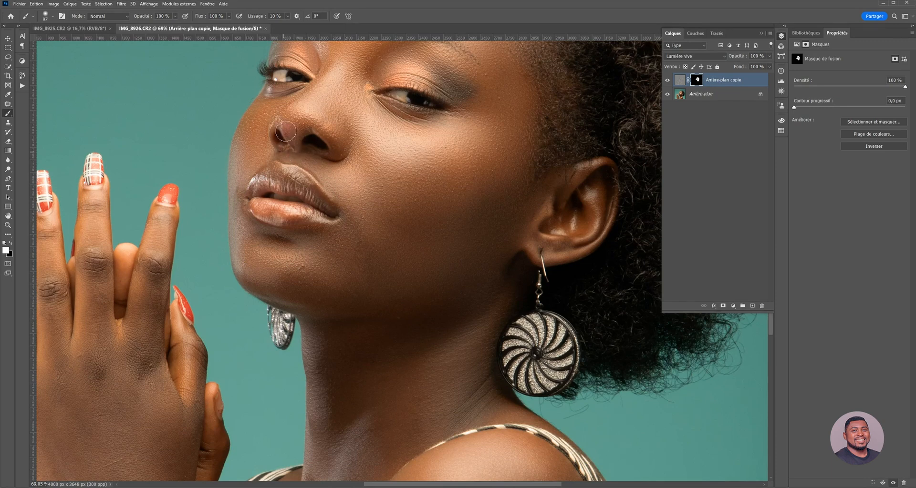
# Inspect the skin around the lips up close and compare the face with the Arrière-plan copie layer hidden and shown.
pyautogui.scroll(5, 305, 172)
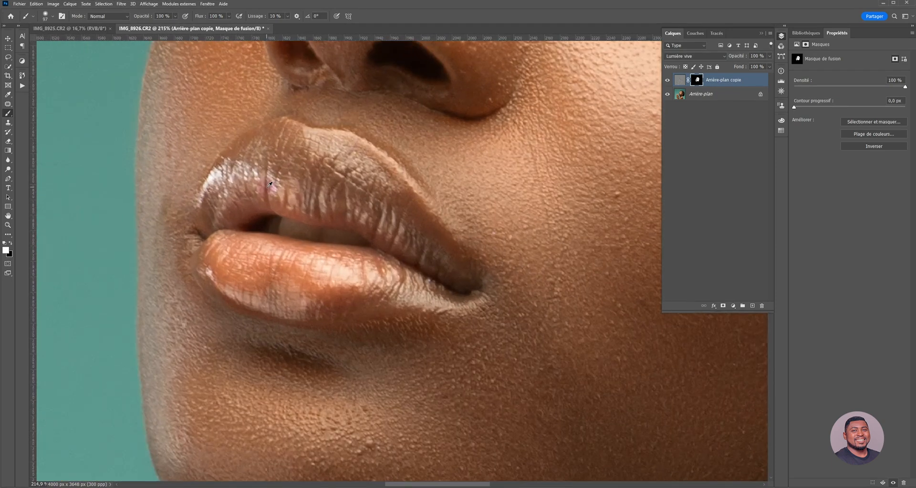
pyautogui.moveTo(403, 119)
pyautogui.mouseDown()
pyautogui.moveTo(523, 267)
pyautogui.moveTo(446, 348)
pyautogui.mouseUp()
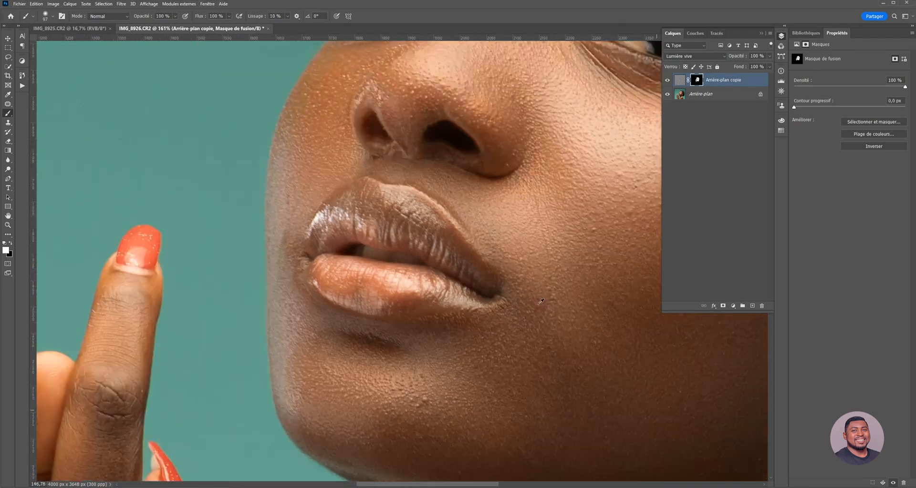
pyautogui.scroll(-3, 542, 293)
pyautogui.scroll(-1, 552, 282)
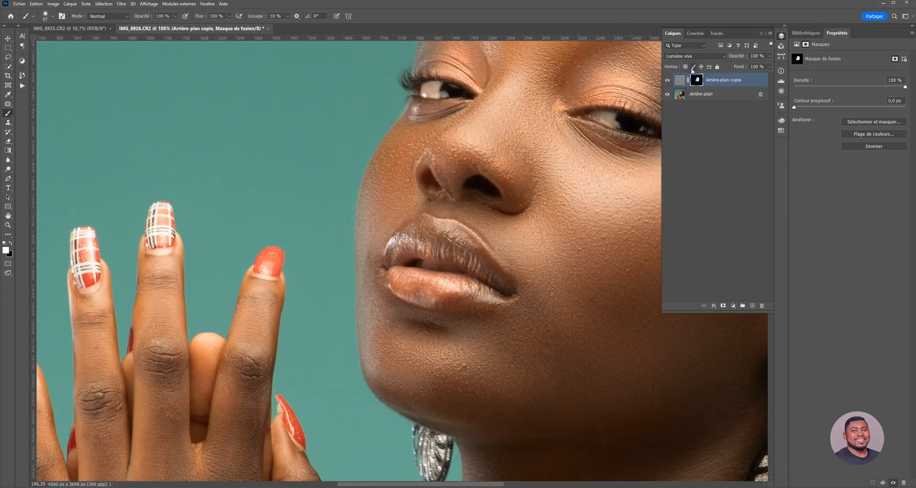
pyautogui.click(668, 81)
pyautogui.click(669, 82)
pyautogui.click(668, 81)
pyautogui.click(668, 82)
# Enlarge the brush to 200 px and paint white on the mask over the skin of the neck.
pyautogui.moveTo(571, 182)
pyautogui.mouseDown()
pyautogui.moveTo(542, 188)
pyautogui.moveTo(453, 173)
pyautogui.mouseUp()
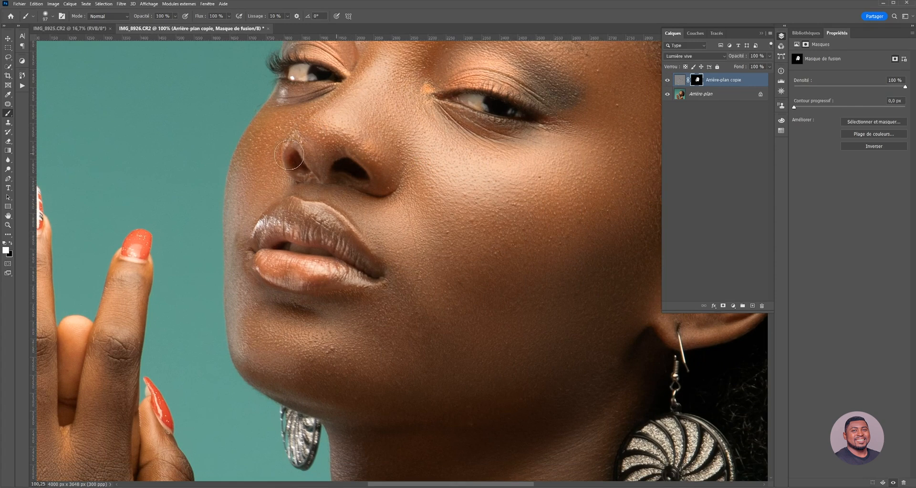
pyautogui.scroll(-2, 447, 247)
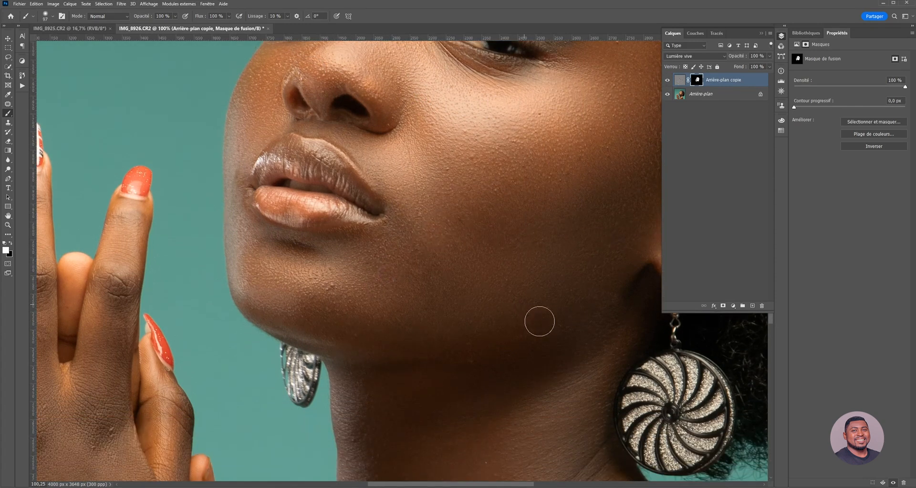
pyautogui.scroll(3, 572, 348)
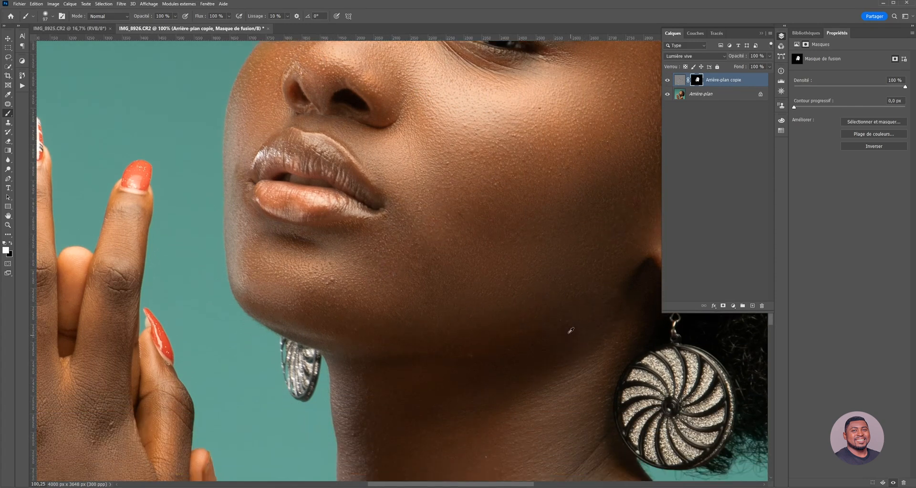
pyautogui.scroll(-4, 536, 278)
pyautogui.scroll(2, 527, 262)
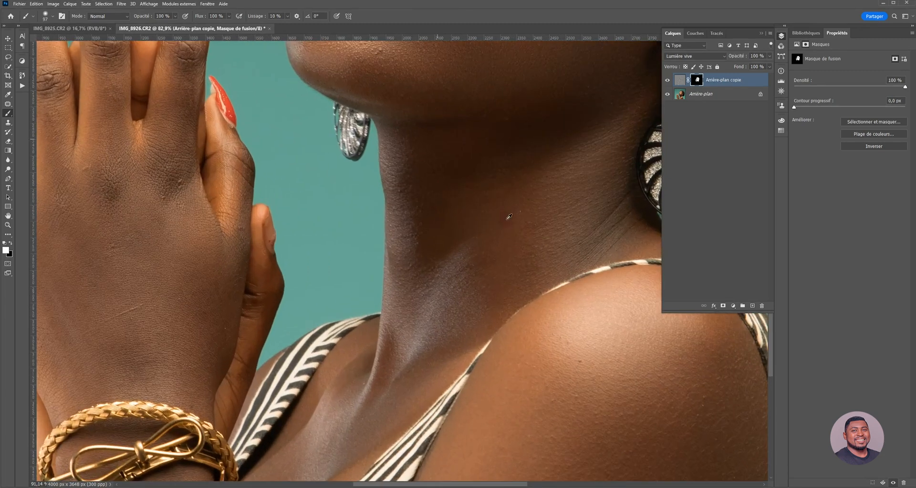
pyautogui.moveTo(478, 210); pyautogui.dragTo(501, 207)
pyautogui.moveTo(429, 123)
pyautogui.mouseDown()
pyautogui.moveTo(437, 233)
pyautogui.moveTo(433, 211)
pyautogui.mouseUp()
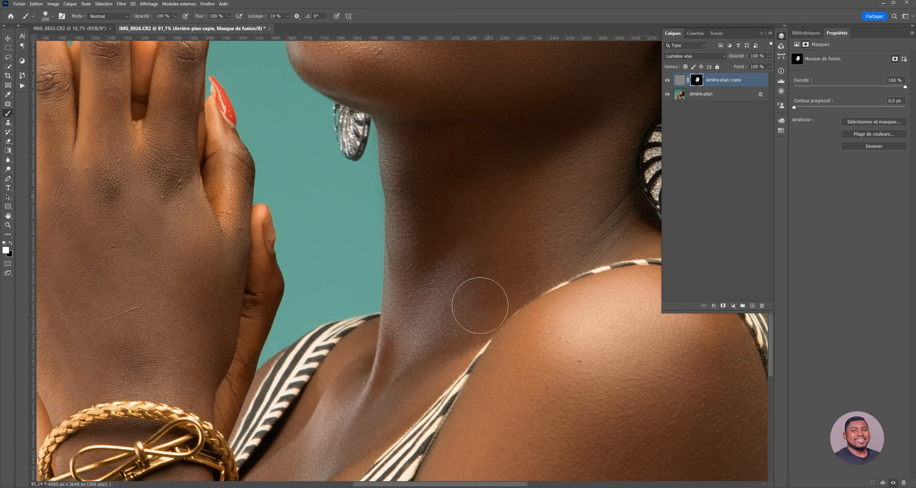
# Paint white on the mask across the chest, shoulder and upper arm, avoiding the striped straps.
pyautogui.scroll(-4, 478, 302)
pyautogui.scroll(-4, 515, 303)
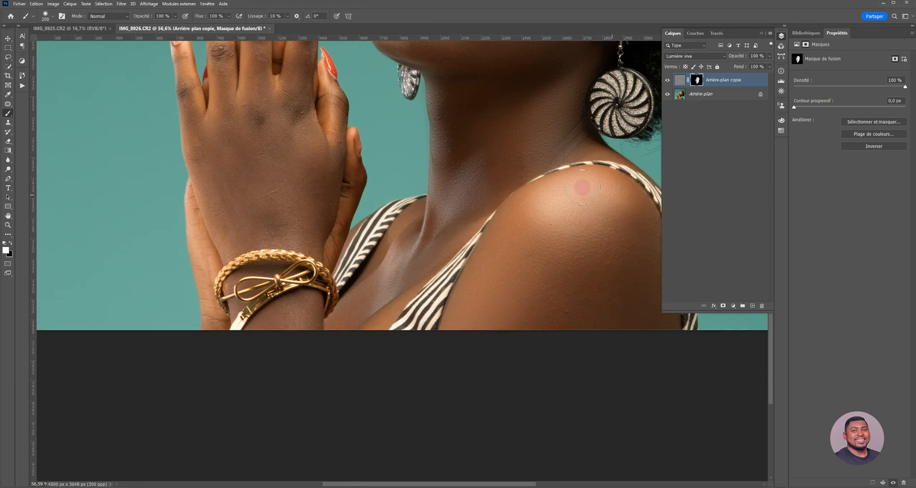
pyautogui.hscroll(2, 598, 216)
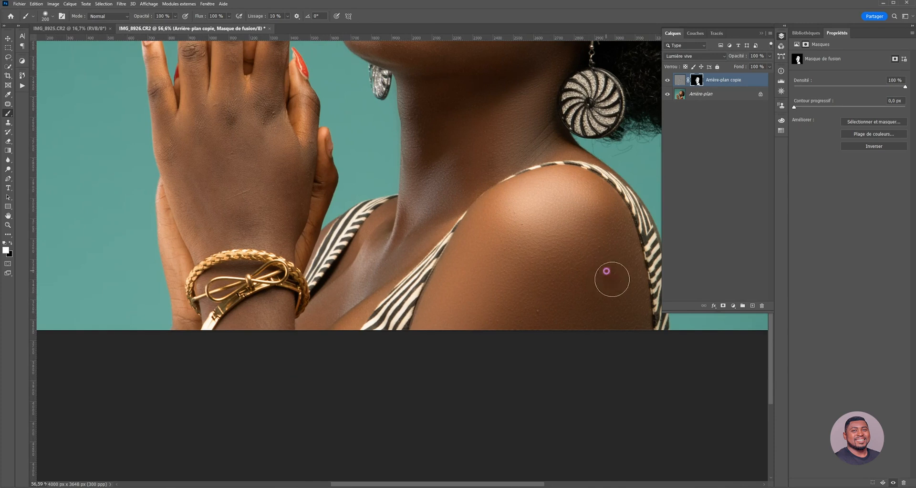
# Paint white on the mask over the back of the hand, the wrist and the knuckles.
pyautogui.hscroll(-5, 556, 269)
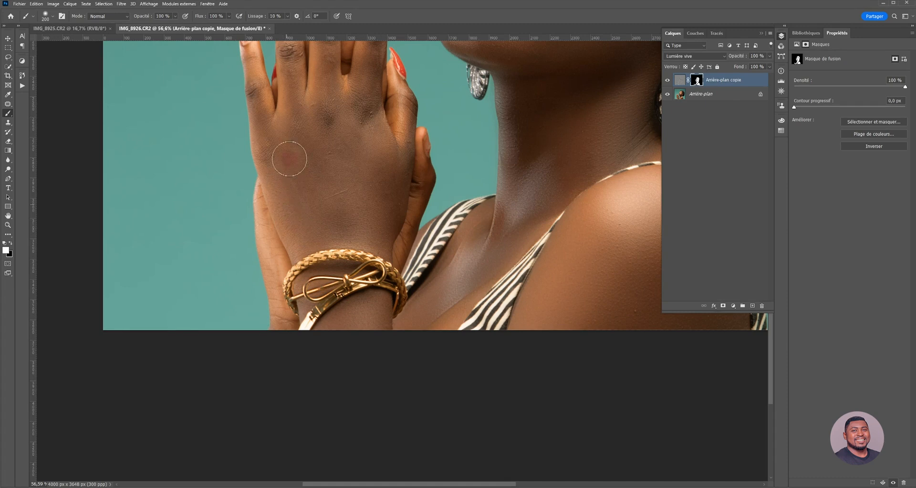
pyautogui.scroll(1, 301, 200)
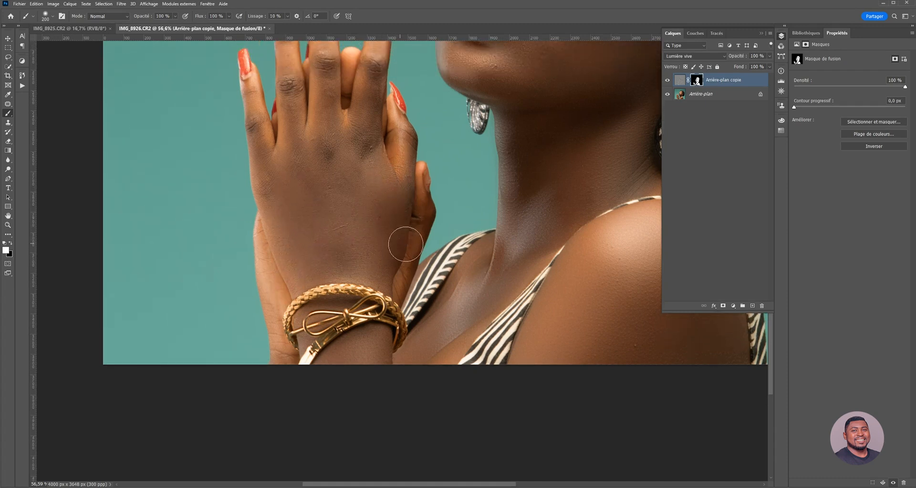
pyautogui.scroll(2, 330, 157)
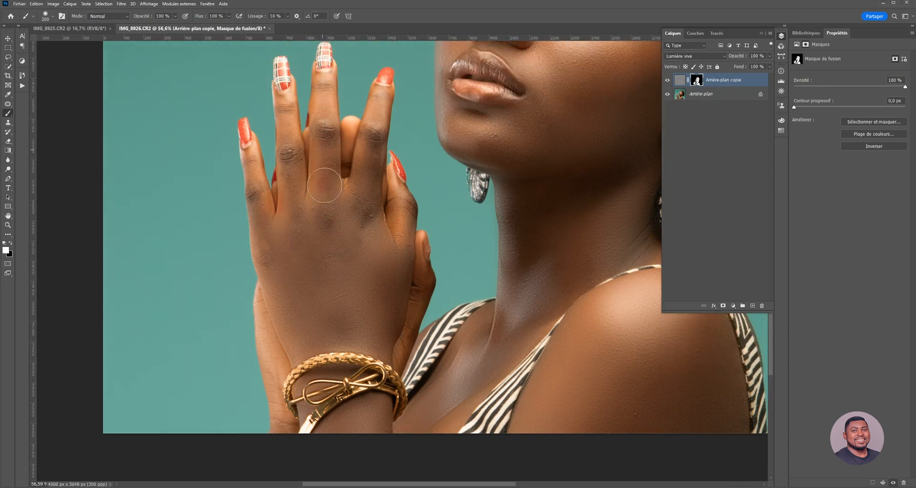
pyautogui.scroll(-3, 357, 218)
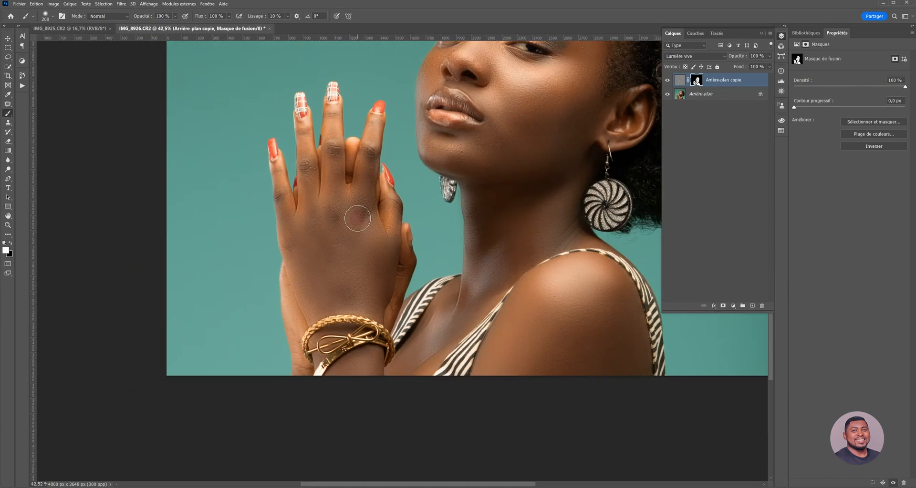
# Set the mask brush to 45 % opacity and a smaller size for the knuckles and fingers.
pyautogui.scroll(-4, 357, 218)
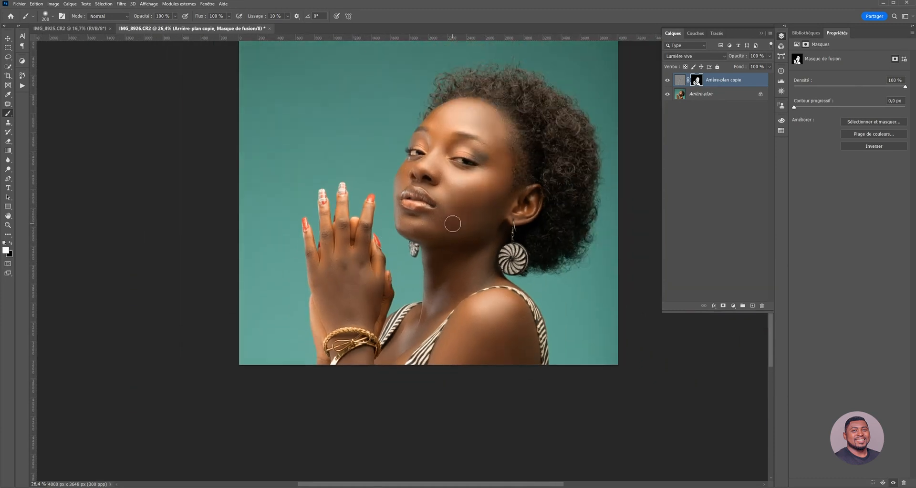
pyautogui.scroll(4, 358, 230)
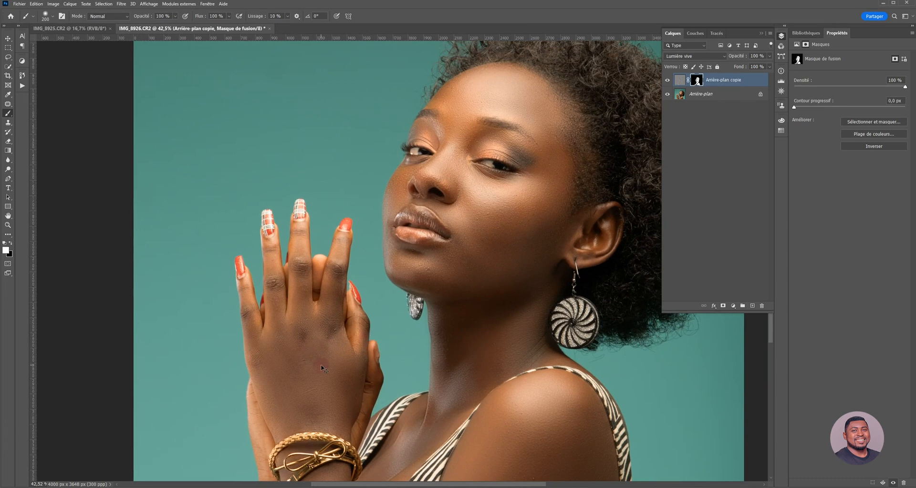
pyautogui.scroll(-3, 293, 350)
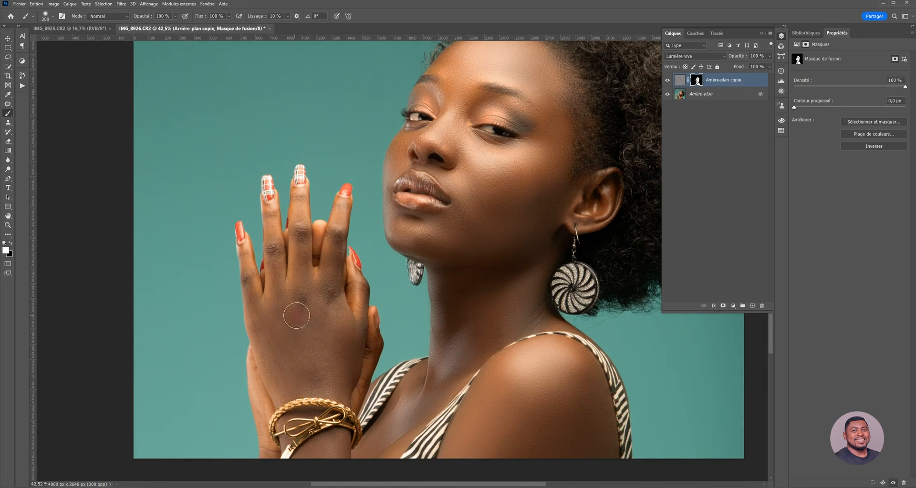
pyautogui.scroll(3, 287, 311)
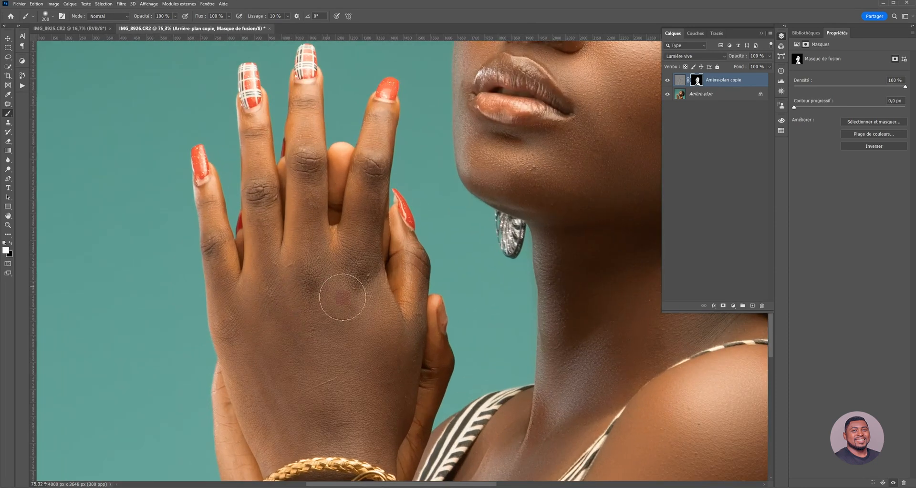
pyautogui.click(175, 15)
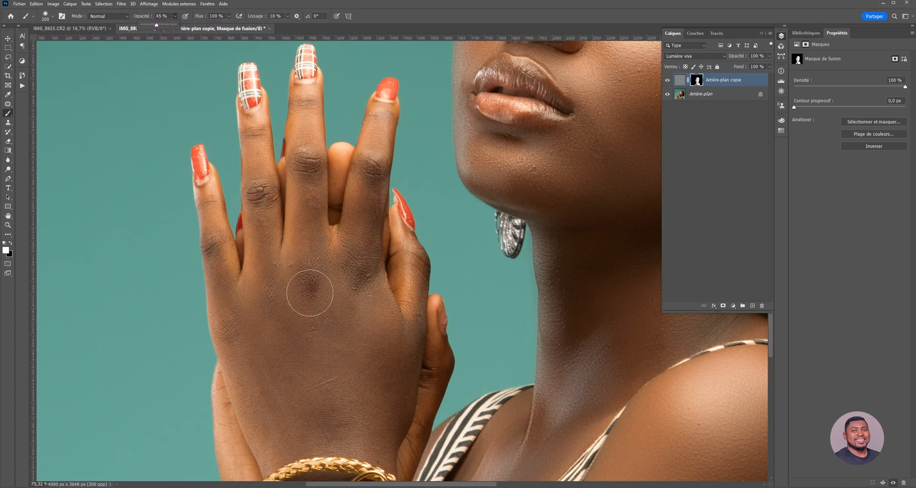
pyautogui.rightClick(308, 291)
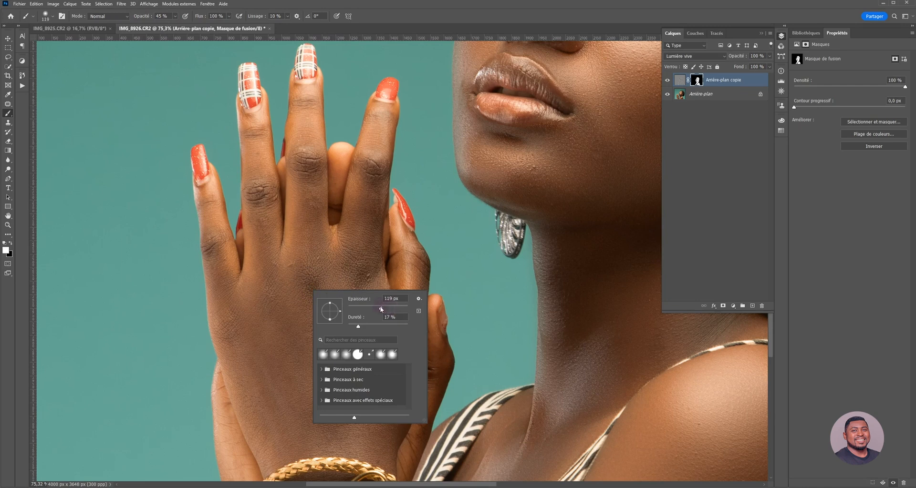
pyautogui.press('Return')
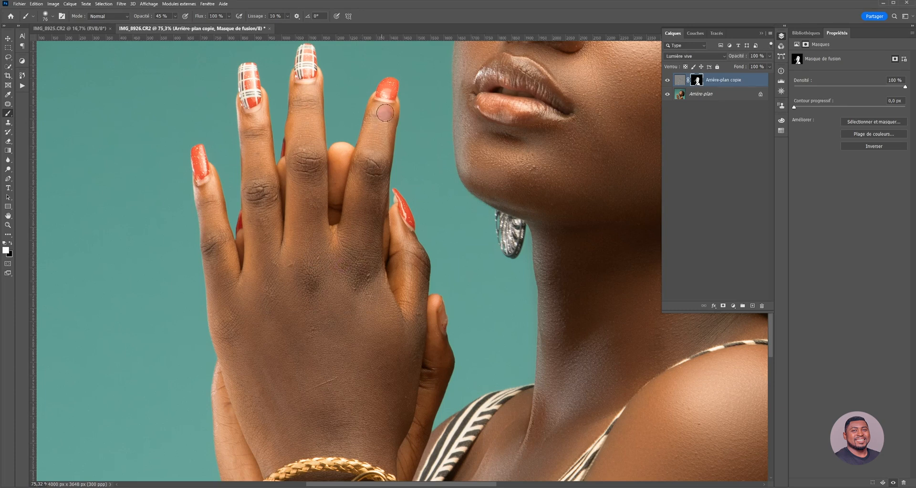
# Examine the smoothed skin on the hand, neck, cheek and forehead for areas the mask still misses.
pyautogui.scroll(-2, 372, 257)
pyautogui.scroll(-2, 351, 284)
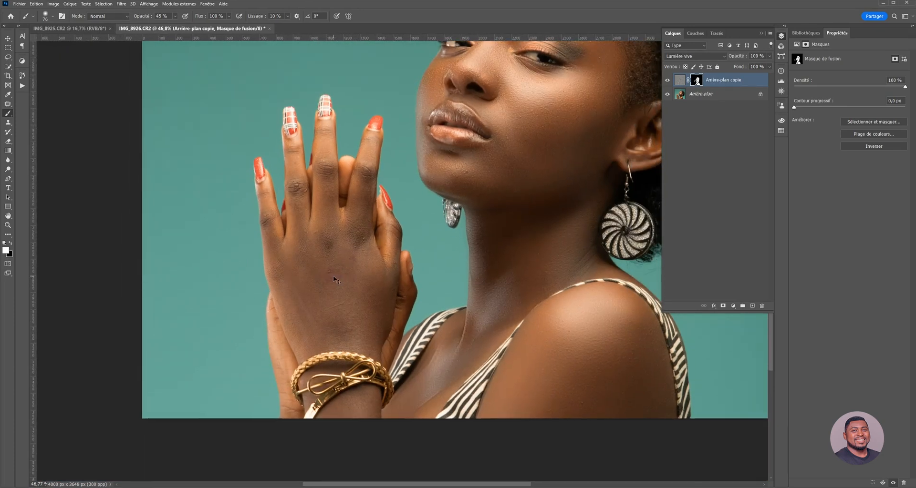
pyautogui.hscroll(2, 336, 287)
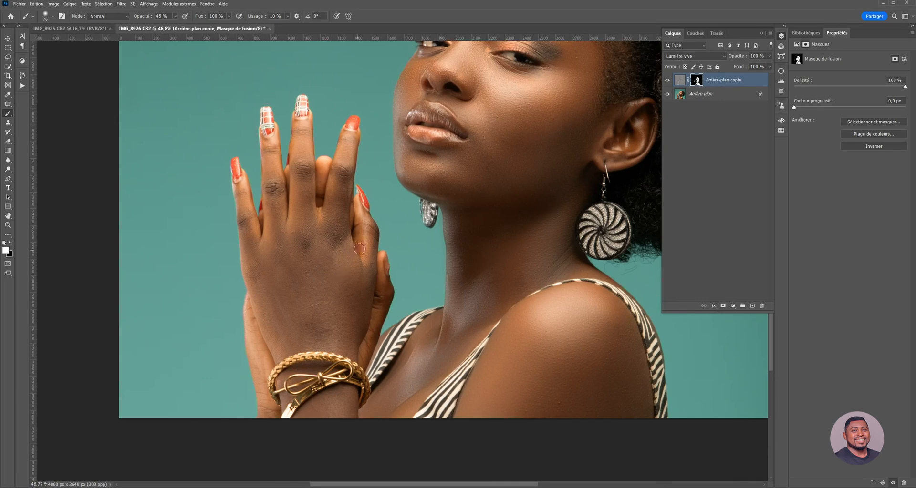
pyautogui.scroll(3, 484, 258)
pyautogui.scroll(10, 484, 258)
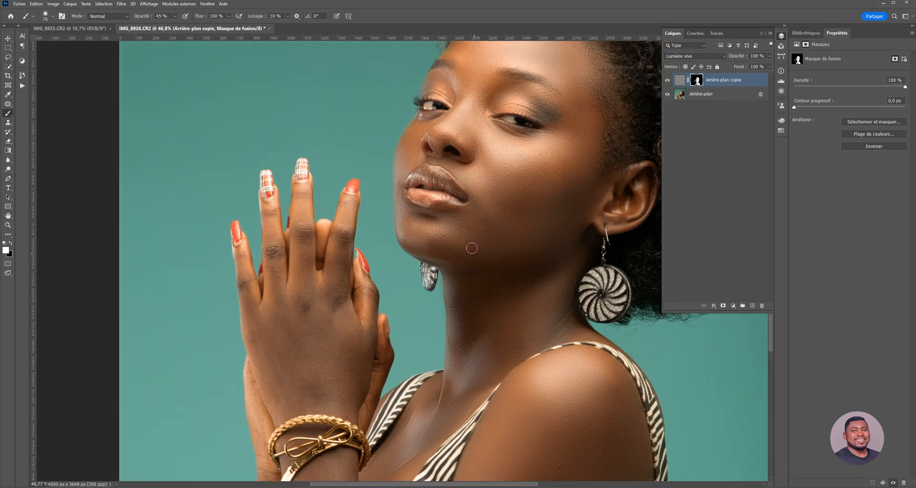
pyautogui.hscroll(2, 473, 245)
pyautogui.scroll(2, 527, 150)
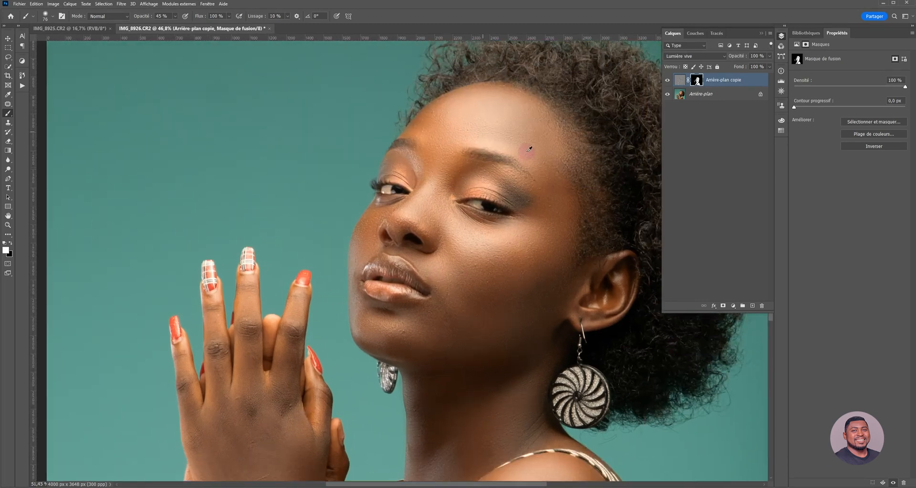
pyautogui.hscroll(2, 526, 152)
pyautogui.press('v')
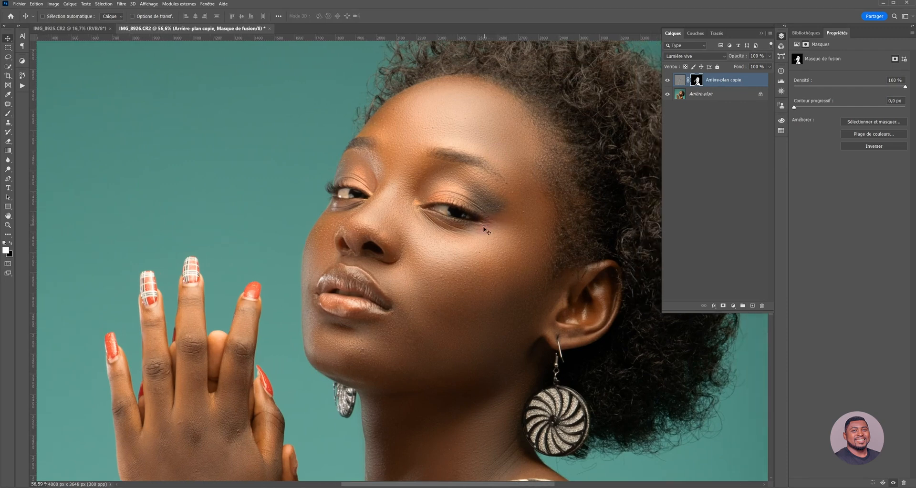
# Set the brush opacity back to 100 % and paint white on the mask over the earlobe.
pyautogui.hscroll(4, 482, 239)
pyautogui.press('b')
pyautogui.click(175, 16)
pyautogui.moveTo(189, 30); pyautogui.dragTo(201, 31)
pyautogui.click(503, 318)
pyautogui.moveTo(525, 334); pyautogui.dragTo(509, 335)
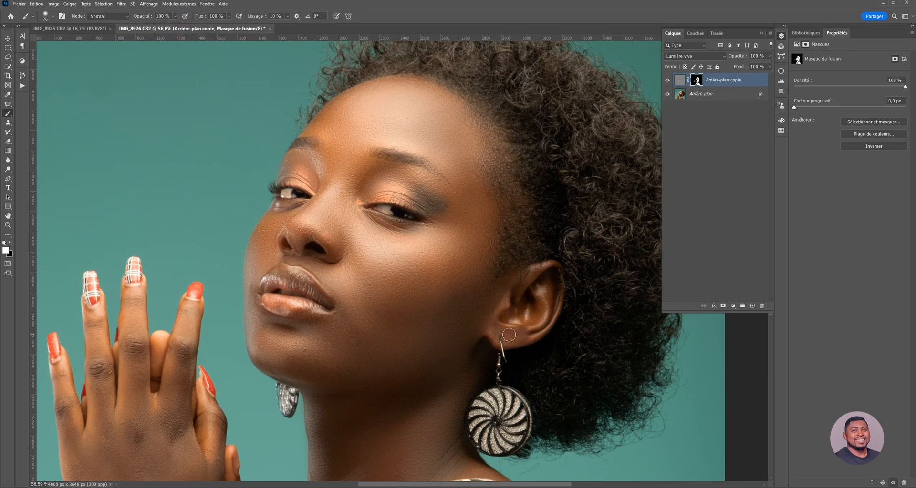
# Undo a mask stroke along the ear's upper rim and paint white inside the ear towards the lobe.
pyautogui.scroll(5, 509, 334)
pyautogui.moveTo(608, 218)
pyautogui.mouseDown()
pyautogui.moveTo(595, 156)
pyautogui.moveTo(571, 155)
pyautogui.moveTo(507, 202)
pyautogui.moveTo(535, 164)
pyautogui.moveTo(597, 139)
pyautogui.moveTo(516, 158)
pyautogui.mouseUp()
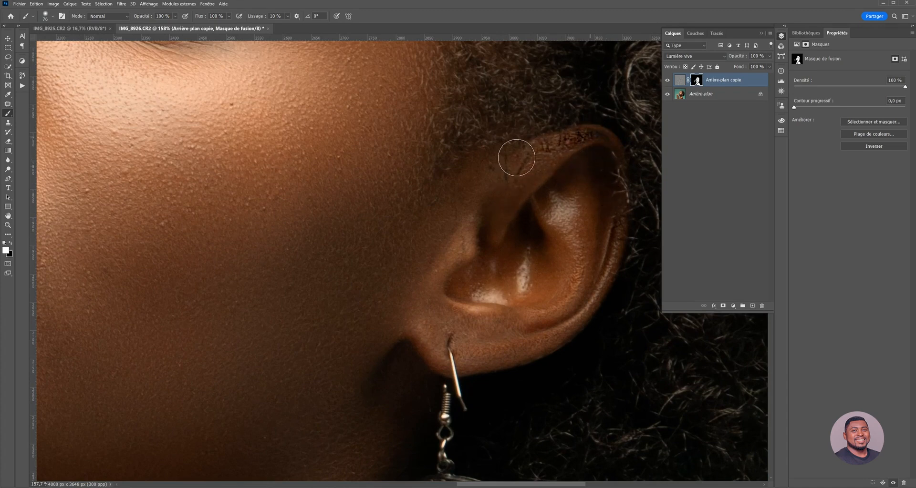
pyautogui.hotkey('ctrl', 'z')
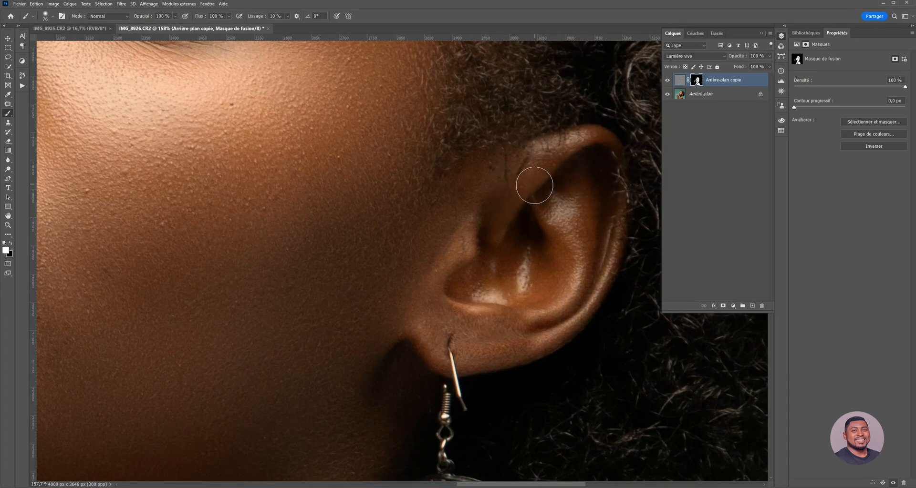
pyautogui.moveTo(562, 190)
pyautogui.mouseDown()
pyautogui.moveTo(575, 219)
pyautogui.moveTo(569, 251)
pyautogui.moveTo(550, 232)
pyautogui.moveTo(565, 265)
pyautogui.moveTo(528, 288)
pyautogui.moveTo(529, 262)
pyautogui.moveTo(487, 274)
pyautogui.moveTo(485, 286)
pyautogui.moveTo(499, 291)
pyautogui.moveTo(463, 286)
pyautogui.moveTo(467, 248)
pyautogui.moveTo(432, 272)
pyautogui.moveTo(437, 319)
pyautogui.moveTo(499, 336)
pyautogui.moveTo(583, 300)
pyautogui.moveTo(602, 242)
pyautogui.moveTo(577, 202)
pyautogui.moveTo(574, 245)
pyautogui.moveTo(586, 250)
pyautogui.moveTo(559, 212)
pyautogui.moveTo(574, 202)
pyautogui.moveTo(568, 216)
pyautogui.moveTo(559, 214)
pyautogui.moveTo(572, 247)
pyautogui.moveTo(528, 266)
pyautogui.moveTo(523, 287)
pyautogui.moveTo(488, 292)
pyautogui.moveTo(465, 253)
pyautogui.moveTo(450, 268)
pyautogui.moveTo(469, 241)
pyautogui.moveTo(461, 250)
pyautogui.moveTo(466, 227)
pyautogui.moveTo(459, 268)
pyautogui.moveTo(467, 237)
pyautogui.moveTo(440, 287)
pyautogui.moveTo(446, 307)
pyautogui.moveTo(478, 313)
pyautogui.moveTo(461, 302)
pyautogui.mouseUp()
pyautogui.press('x')
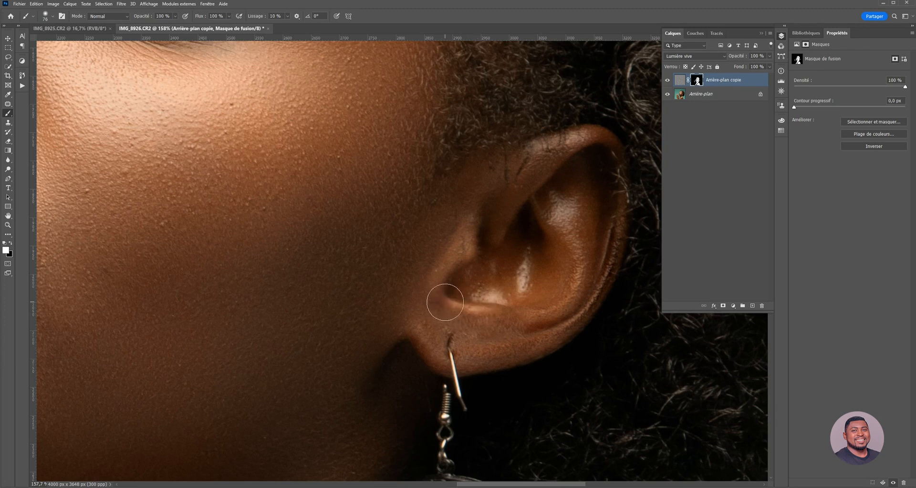
# Examine the ear, face and hairline at several zoom levels to judge the smoothing.
pyautogui.scroll(-2, 432, 281)
pyautogui.scroll(-5, 431, 280)
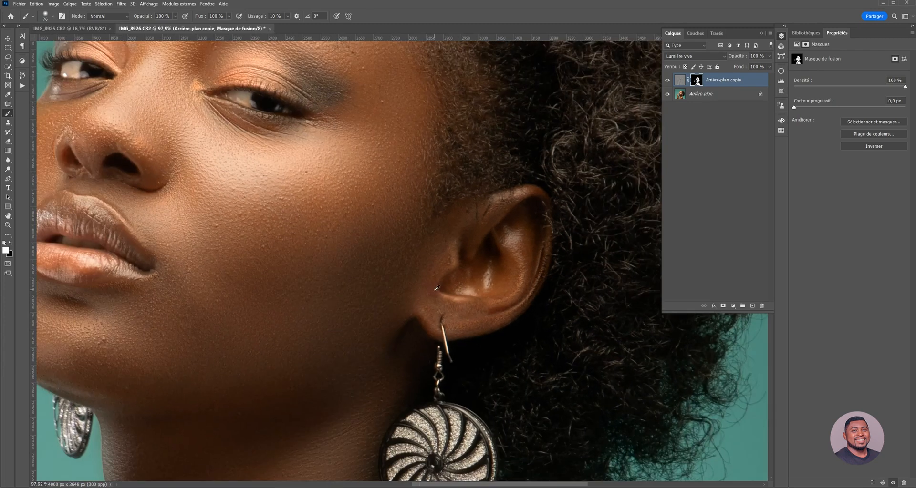
pyautogui.press('v')
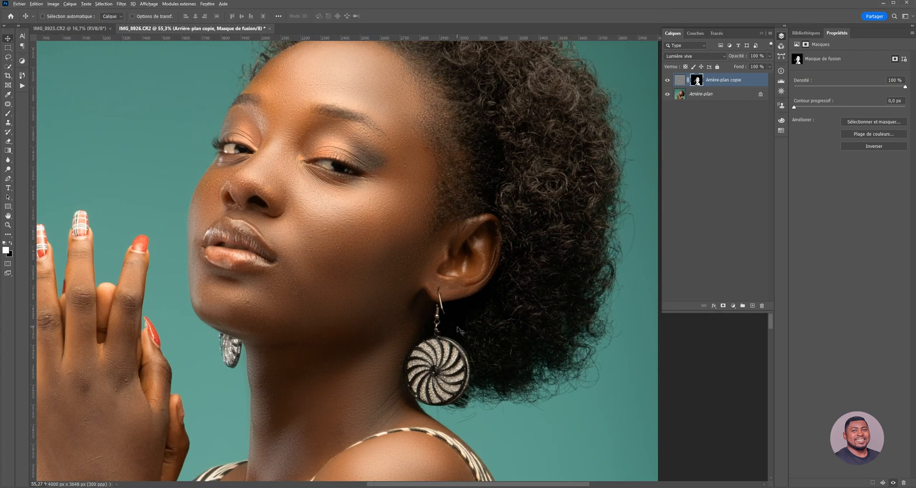
pyautogui.scroll(-2, 453, 318)
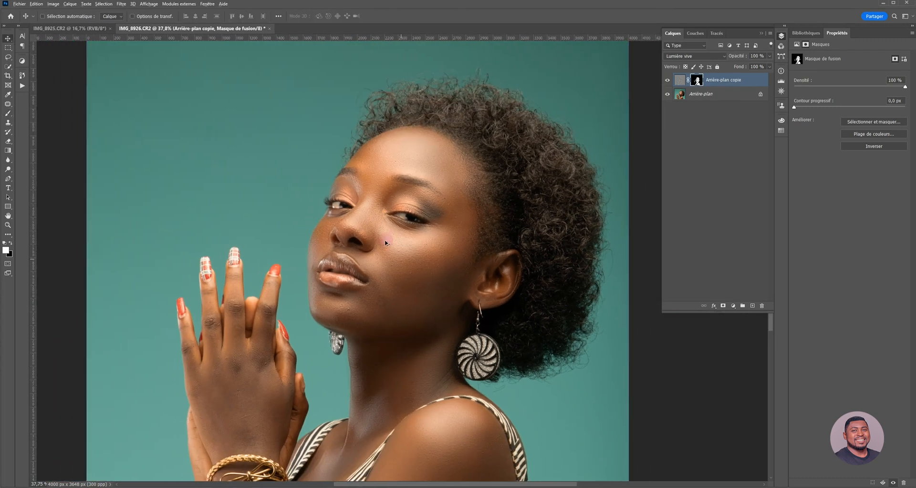
pyautogui.scroll(2, 384, 239)
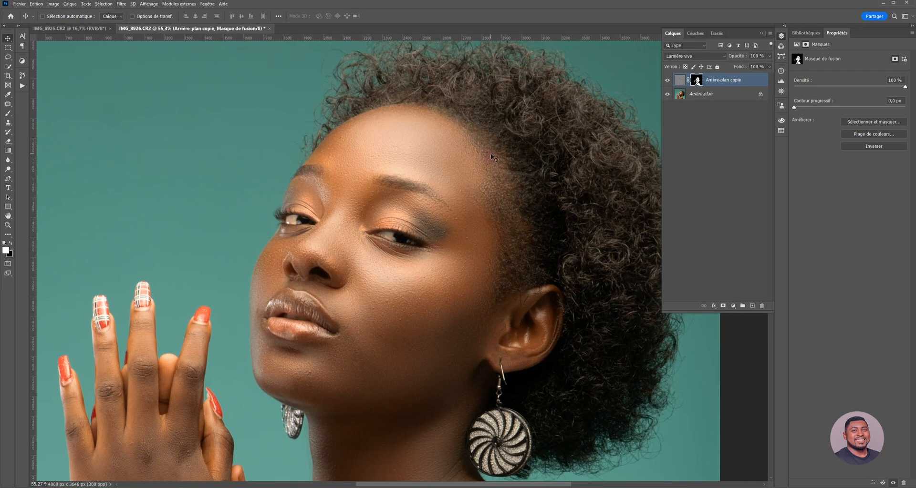
pyautogui.scroll(1, 436, 194)
pyautogui.scroll(1, 419, 196)
pyautogui.hscroll(2, 418, 195)
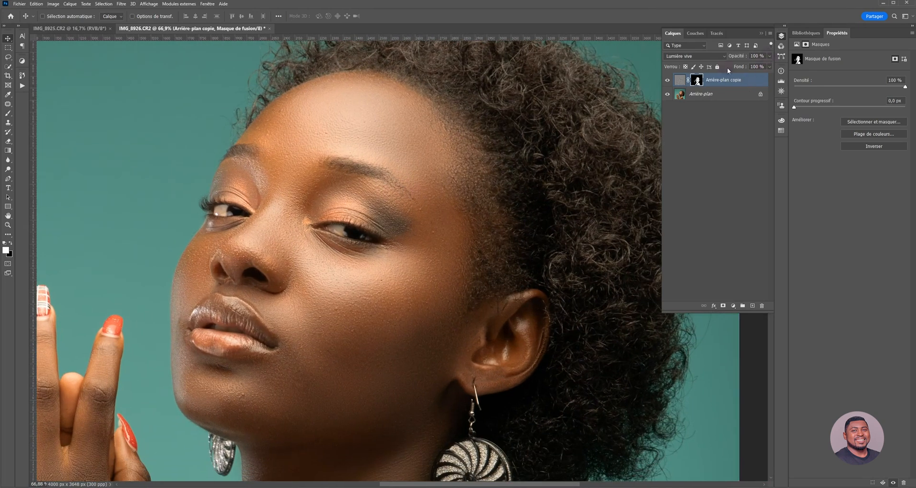
# Lower the Arrière-plan copie layer's opacity to 0 % for comparison, and settle on 73 %.
pyautogui.click(769, 55)
pyautogui.moveTo(766, 66); pyautogui.dragTo(751, 66)
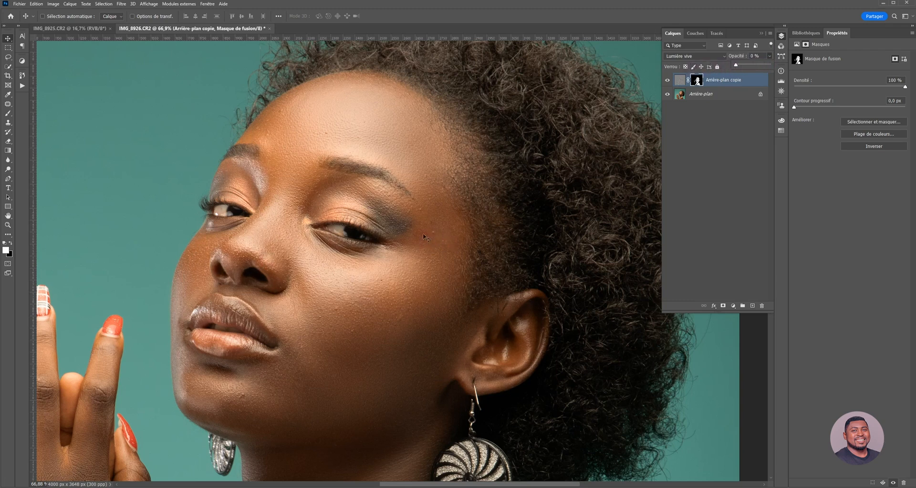
pyautogui.moveTo(738, 67); pyautogui.dragTo(754, 68)
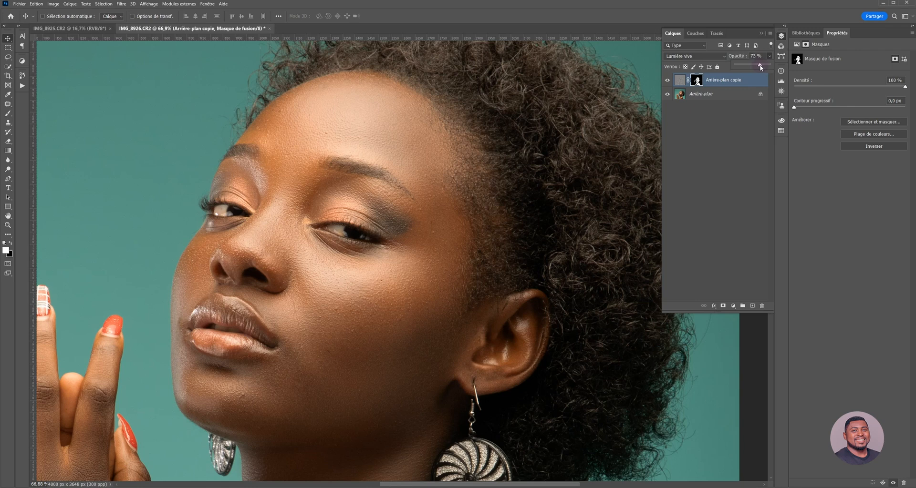
pyautogui.click(433, 218)
# Review the whole portrait, from the face and hands to the full frame.
pyautogui.scroll(-3, 433, 218)
pyautogui.scroll(-3, 392, 253)
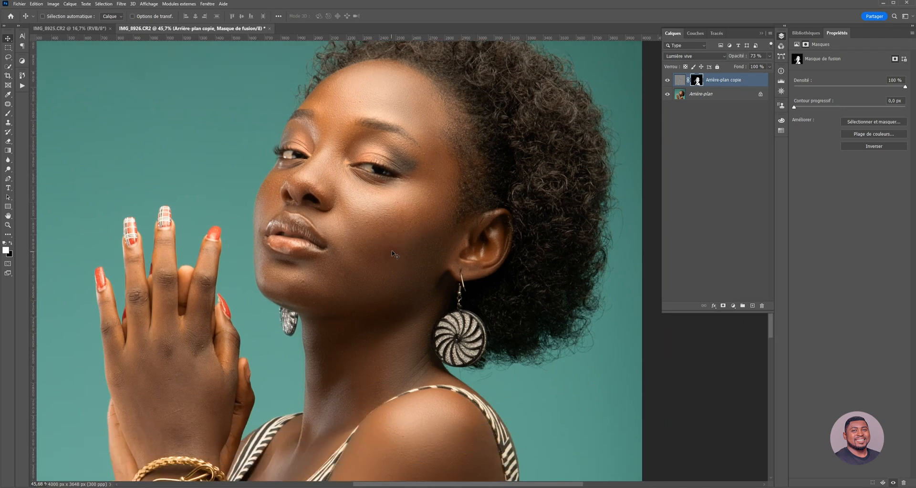
pyautogui.scroll(-3, 392, 254)
pyautogui.scroll(-2, 396, 252)
pyautogui.scroll(1, 395, 250)
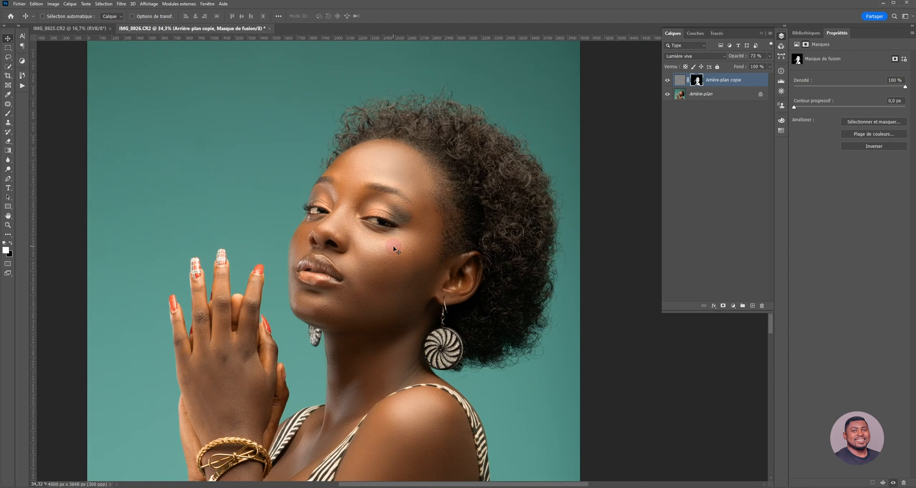
pyautogui.scroll(-1, 395, 250)
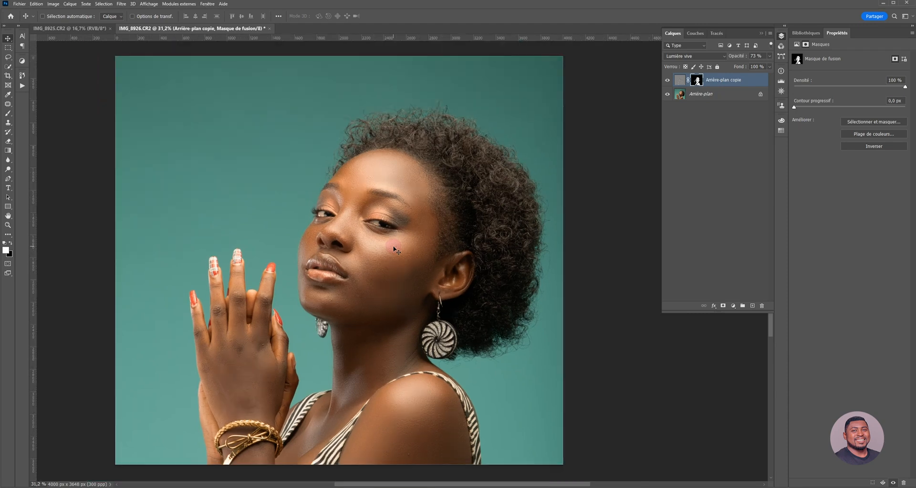